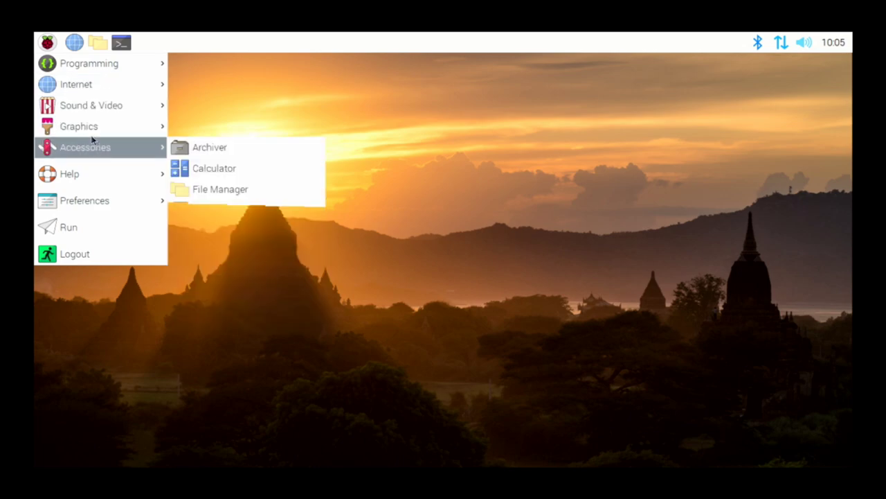
mouse_move(65, 58)
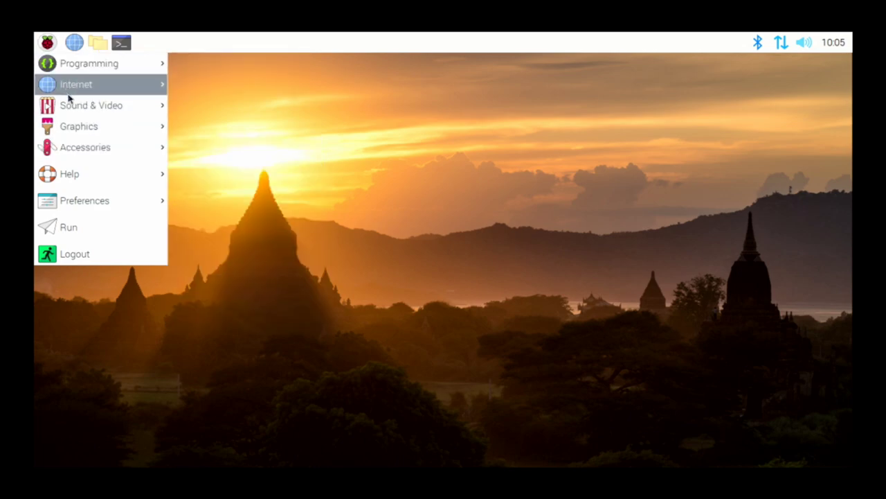
mouse_move(86, 145)
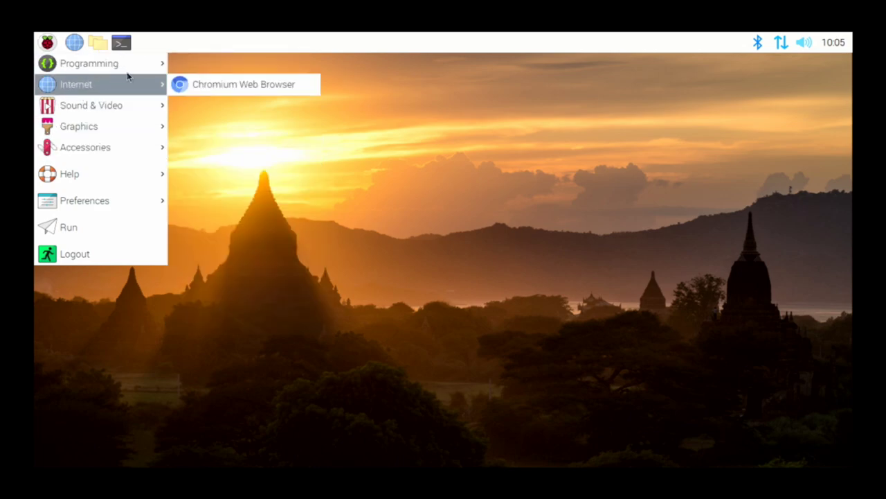
click(286, 159)
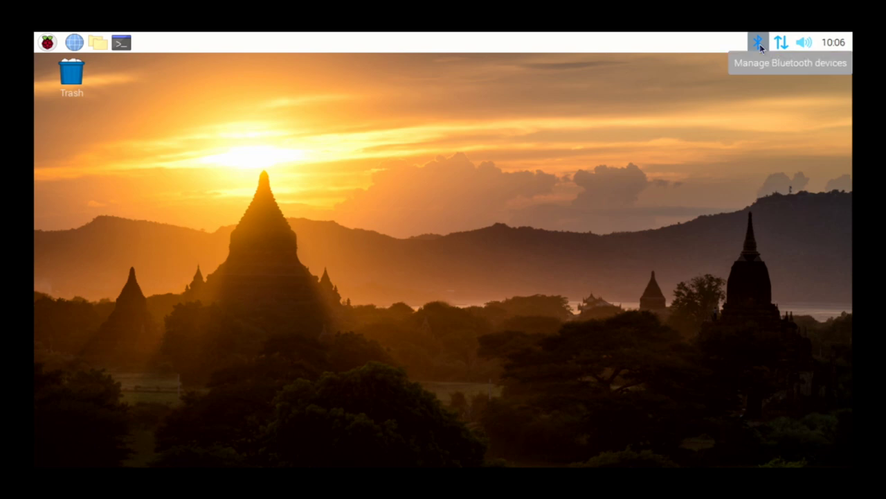
mouse_move(779, 49)
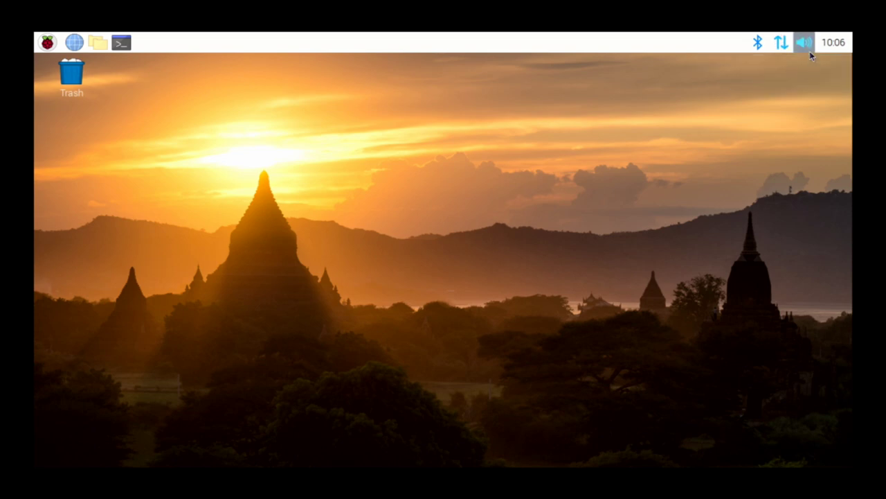
mouse_move(812, 55)
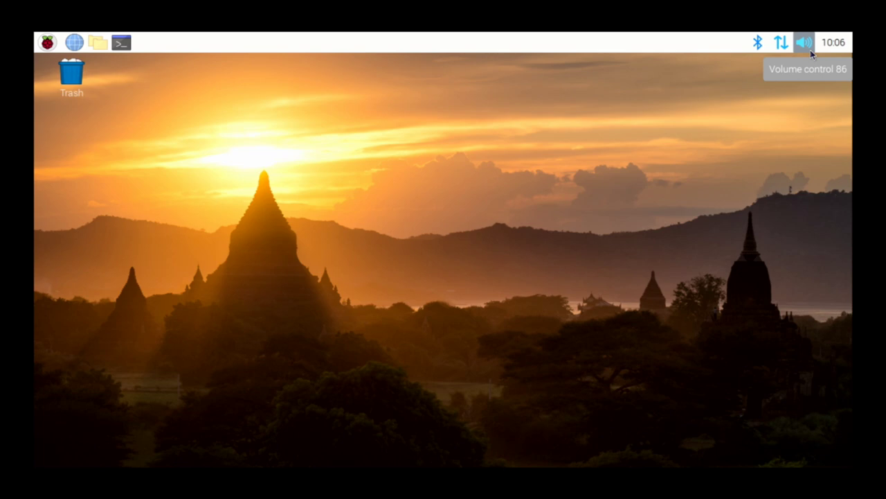
Launch the Thonny Python IDE to view its empty editor and shell, and close it.
click(48, 46)
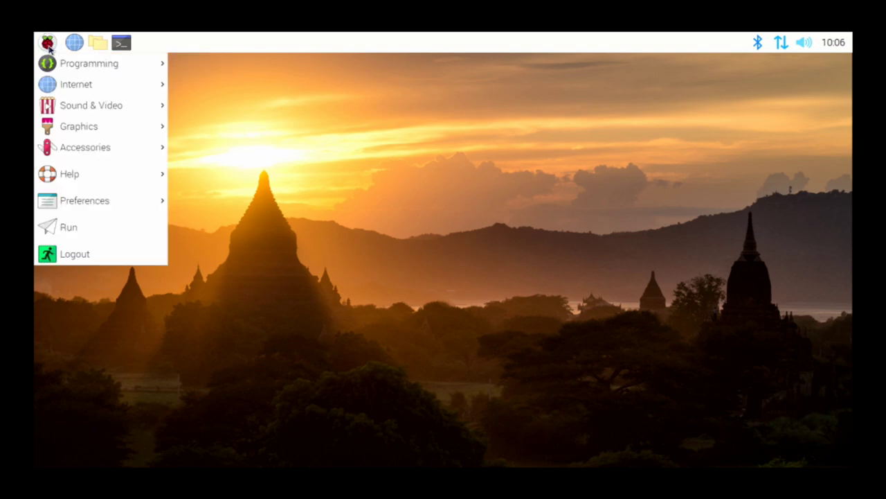
mouse_move(61, 63)
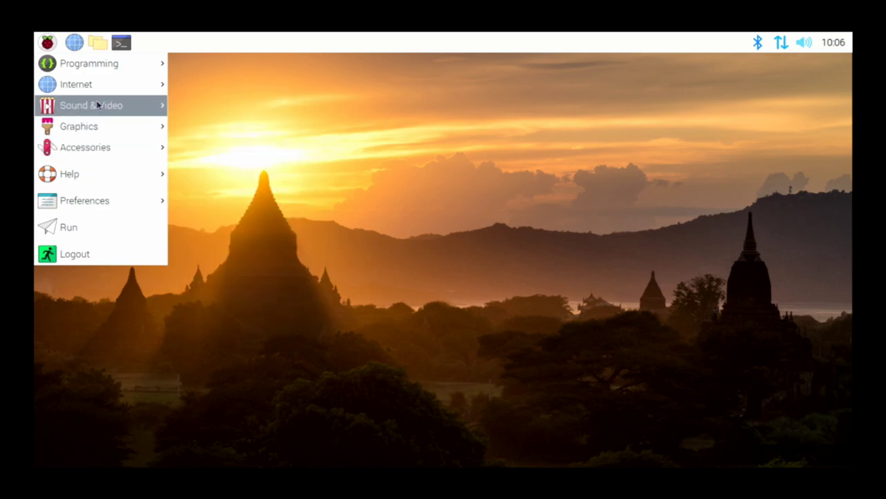
mouse_move(97, 72)
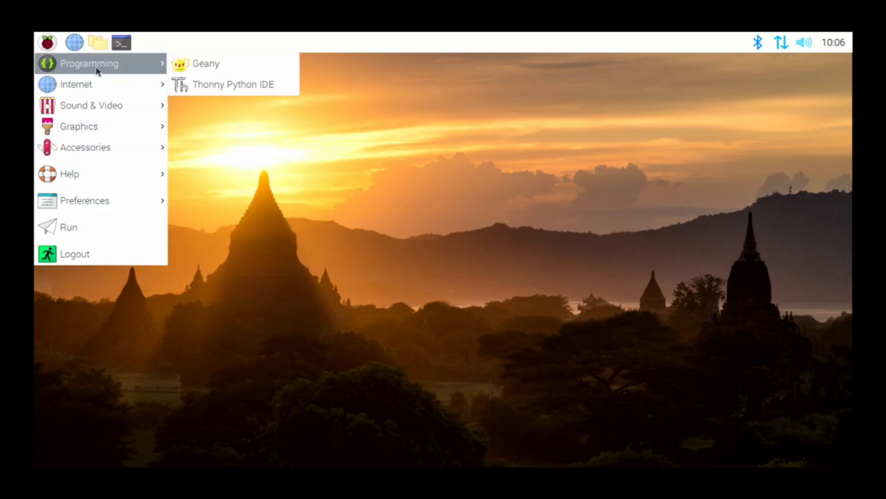
click(213, 87)
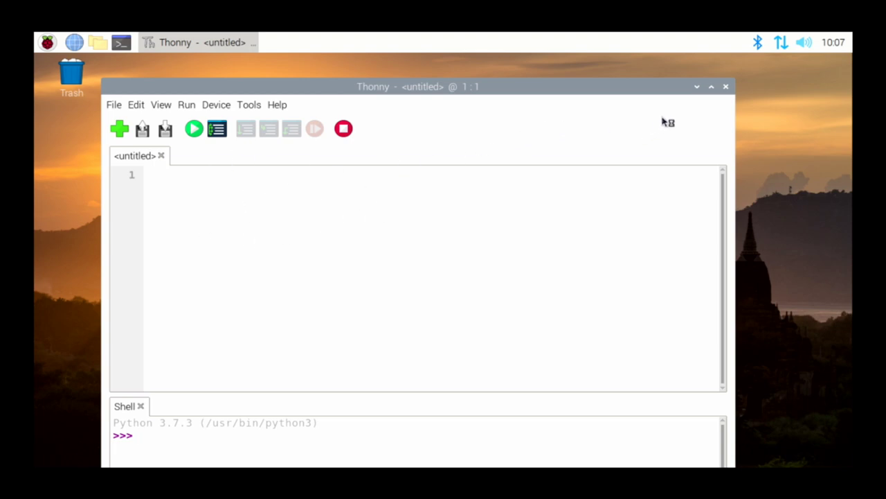
click(726, 87)
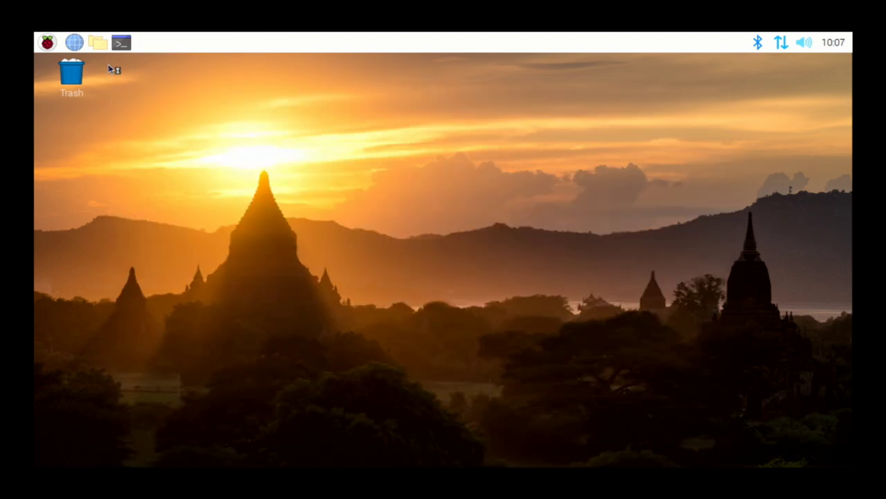
View the CNN website in the Chromium Web Browser and close the browser.
click(54, 46)
mouse_move(69, 86)
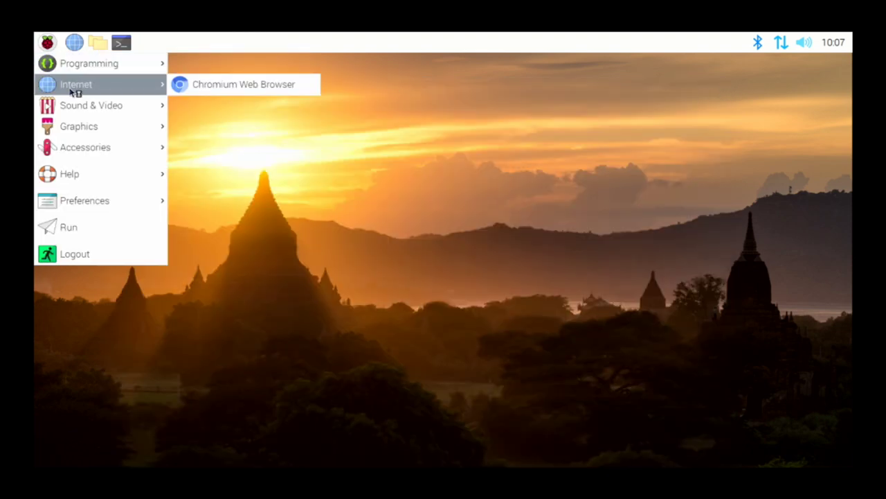
click(212, 91)
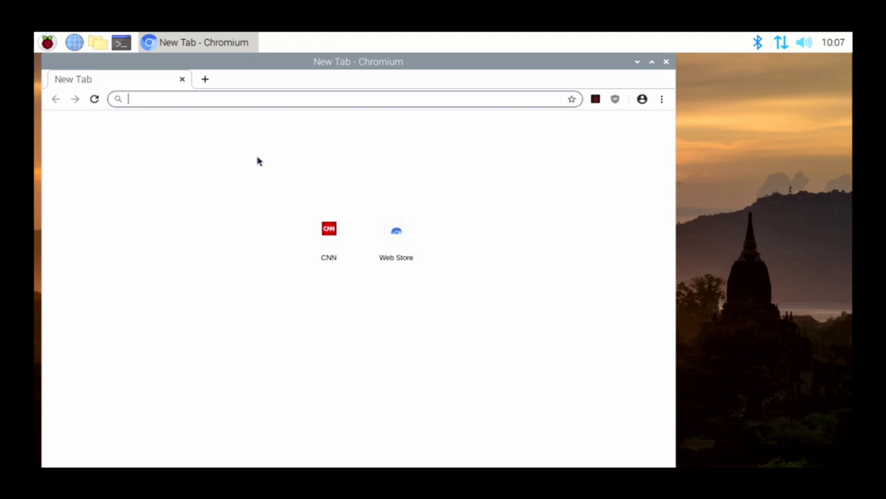
click(315, 225)
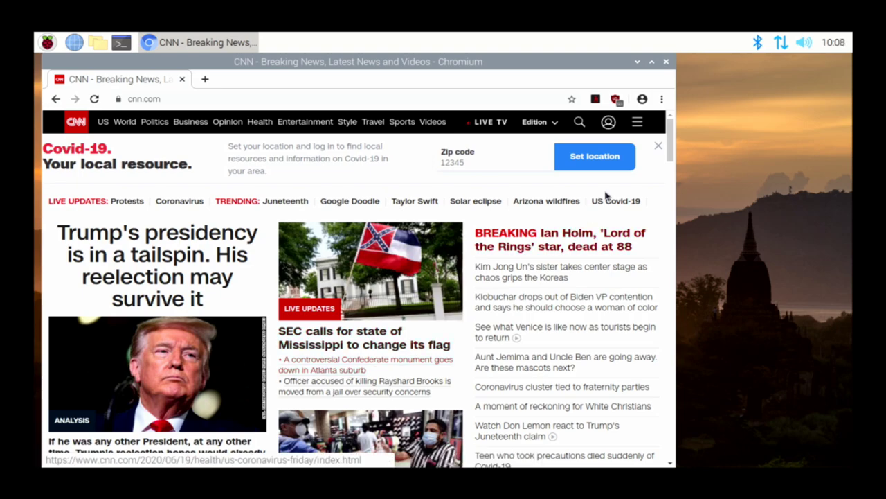
click(666, 62)
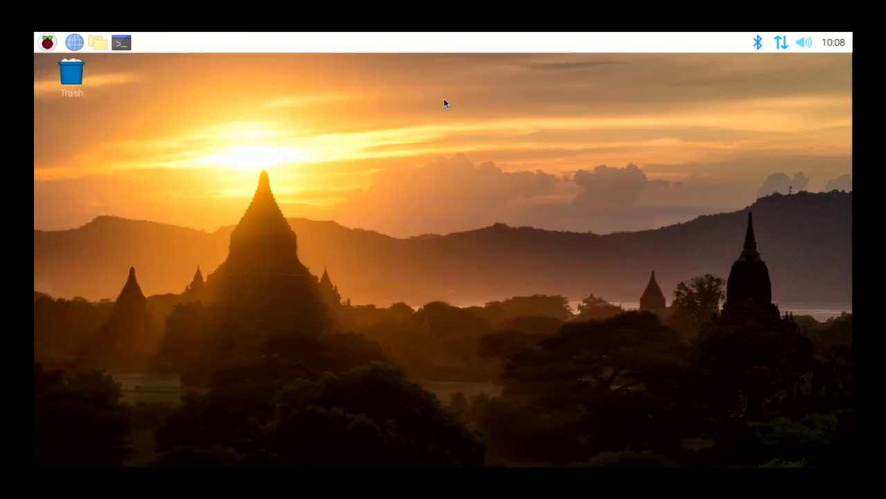
Run the SD Card Speed Test in Raspberry Pi Diagnostics.
click(39, 46)
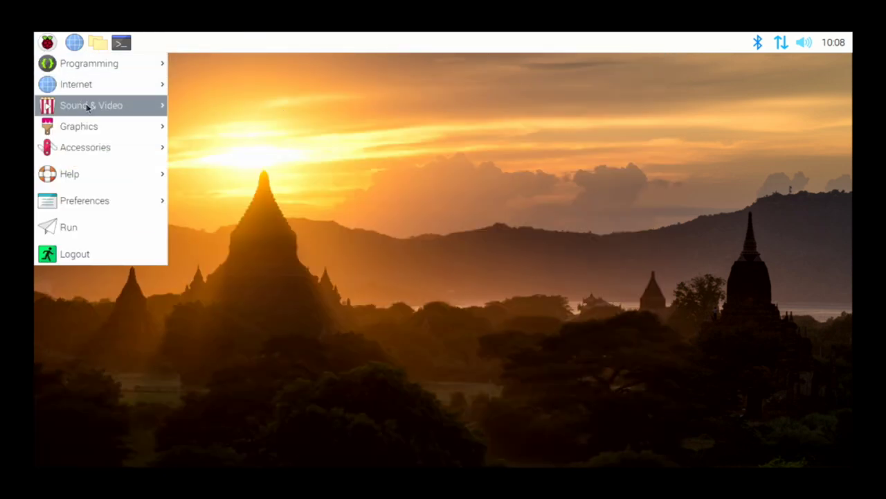
mouse_move(87, 103)
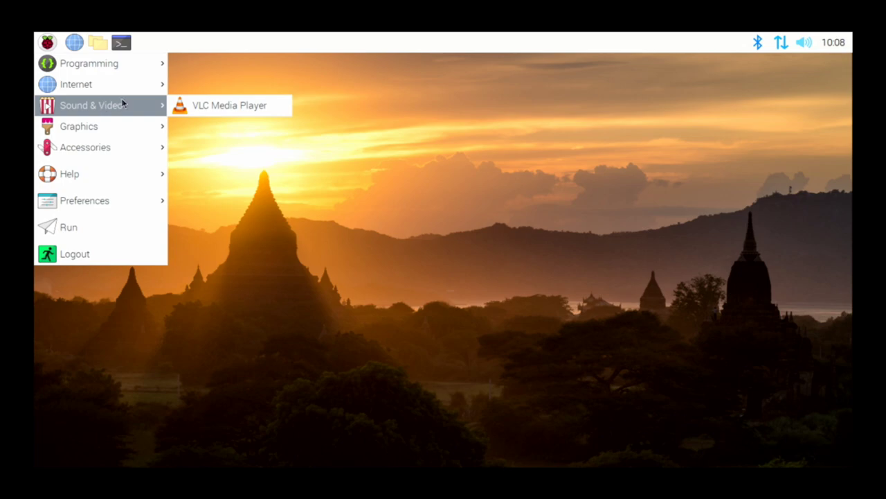
mouse_move(126, 131)
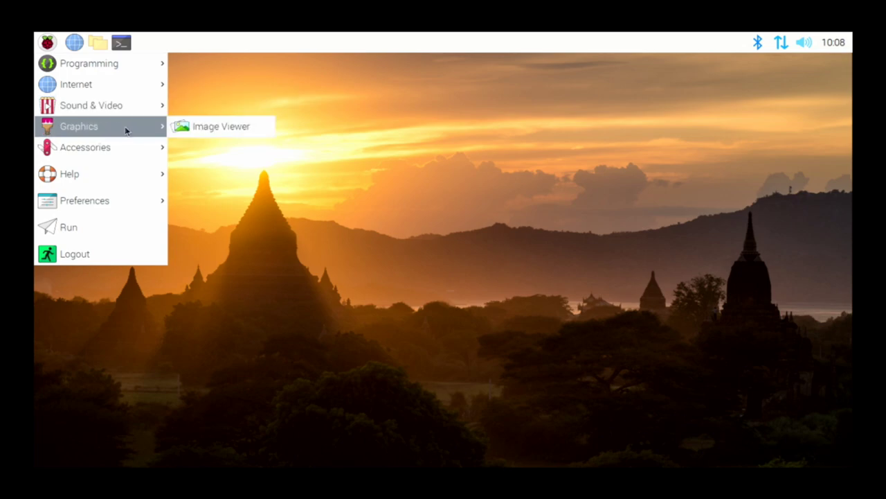
mouse_move(124, 150)
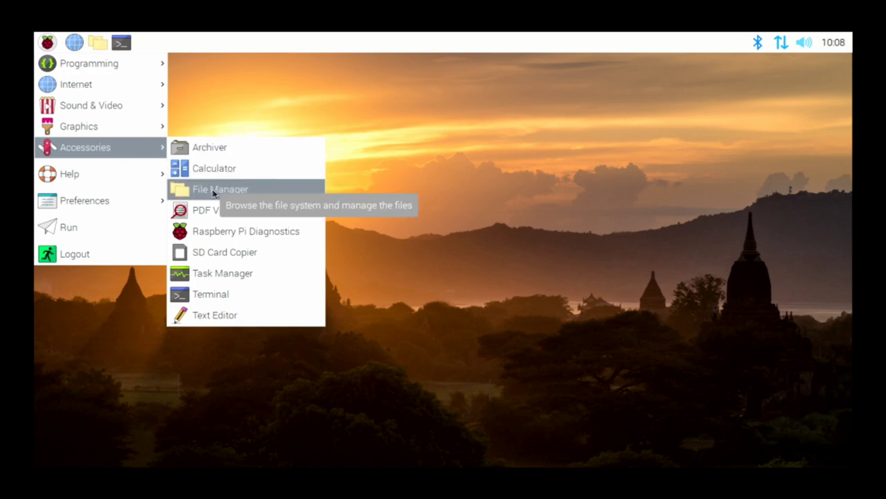
click(243, 240)
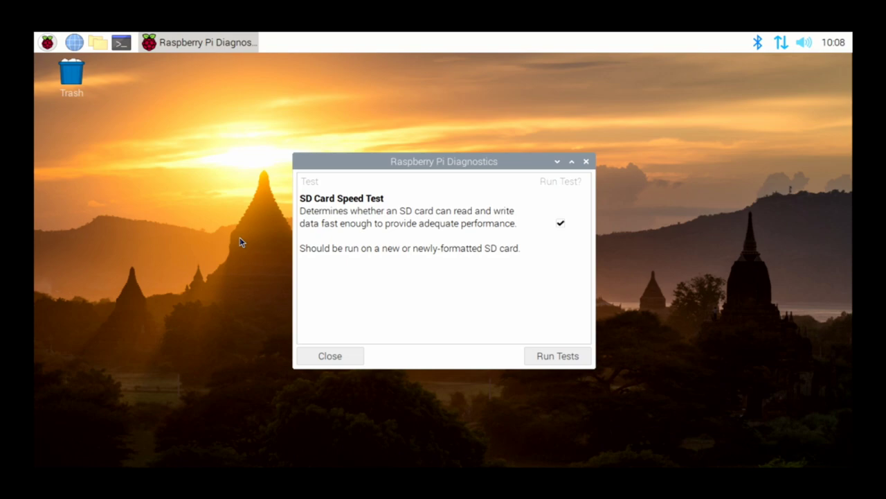
click(309, 199)
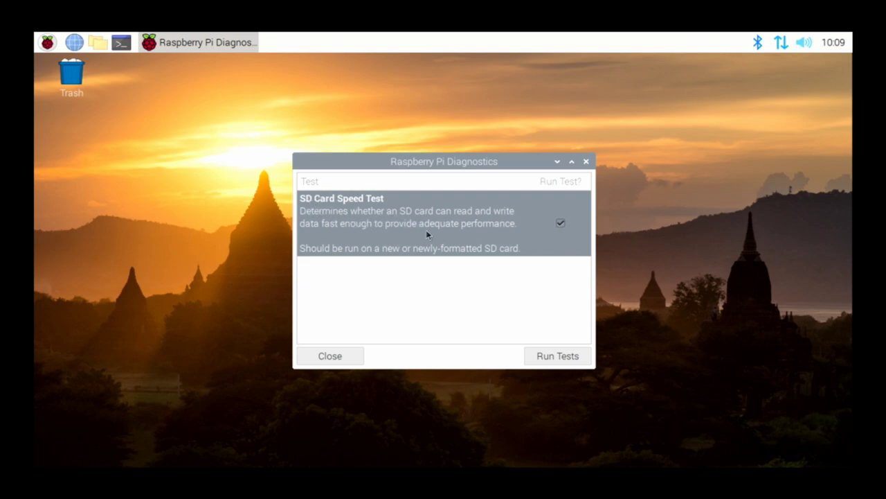
click(559, 356)
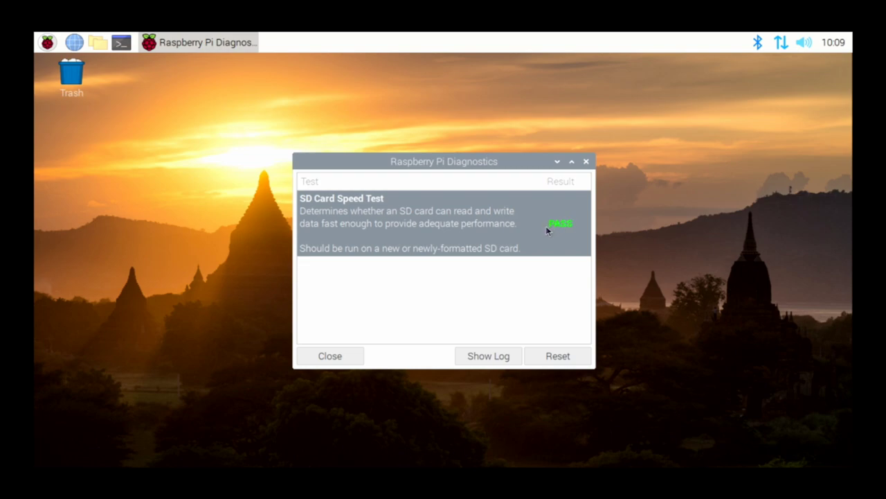
Examine the test log's sequential write, random write and random read speeds against their targets, and close the log and the diagnostics window.
click(483, 356)
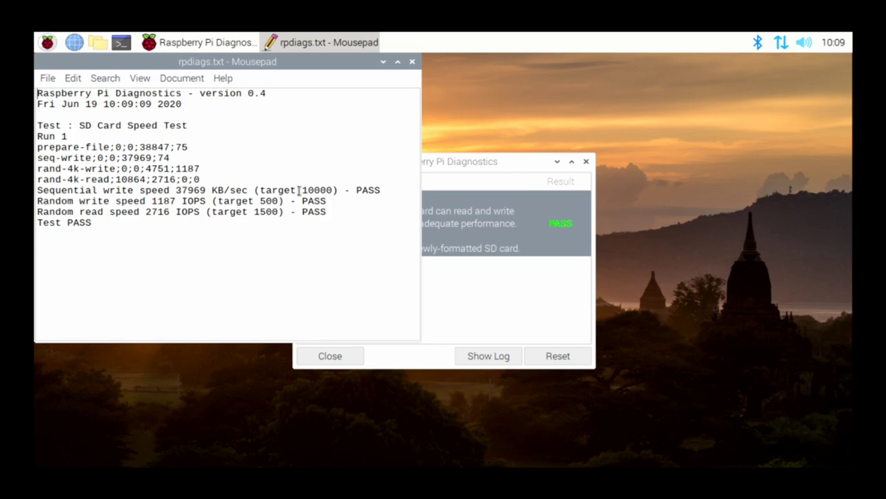
double_click(189, 188)
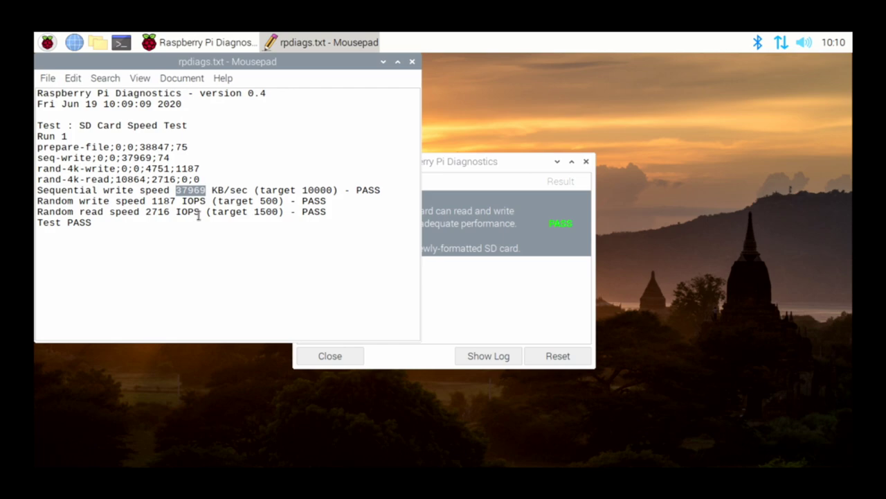
click(308, 184)
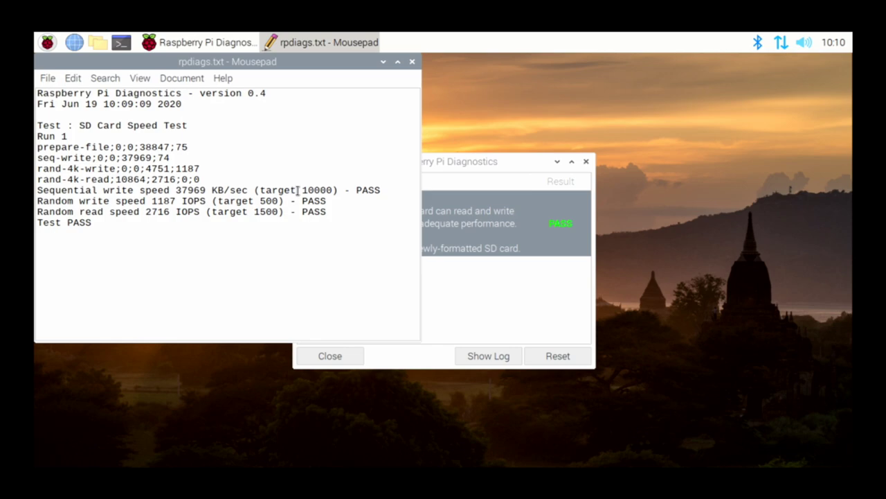
drag(299, 187, 332, 189)
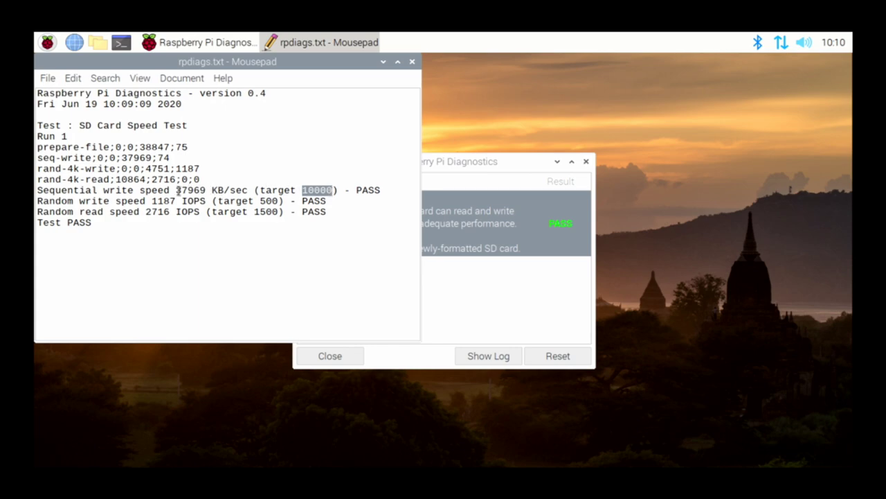
drag(177, 190, 207, 196)
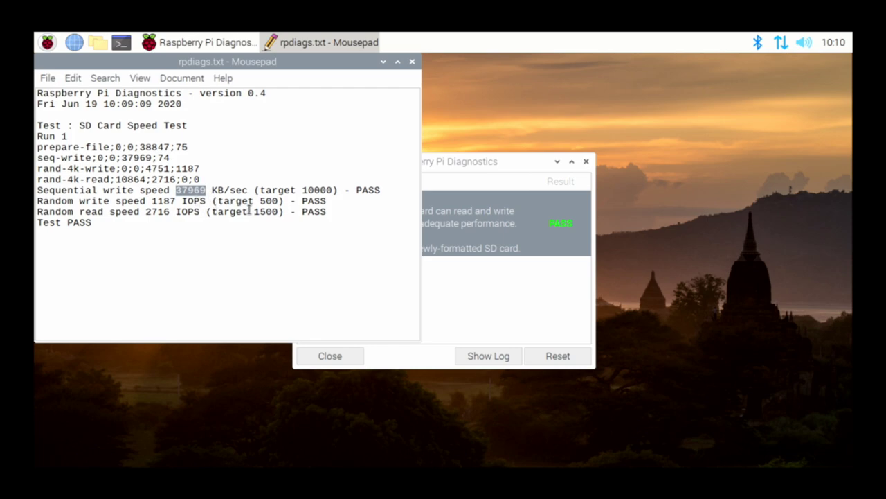
drag(151, 201, 181, 201)
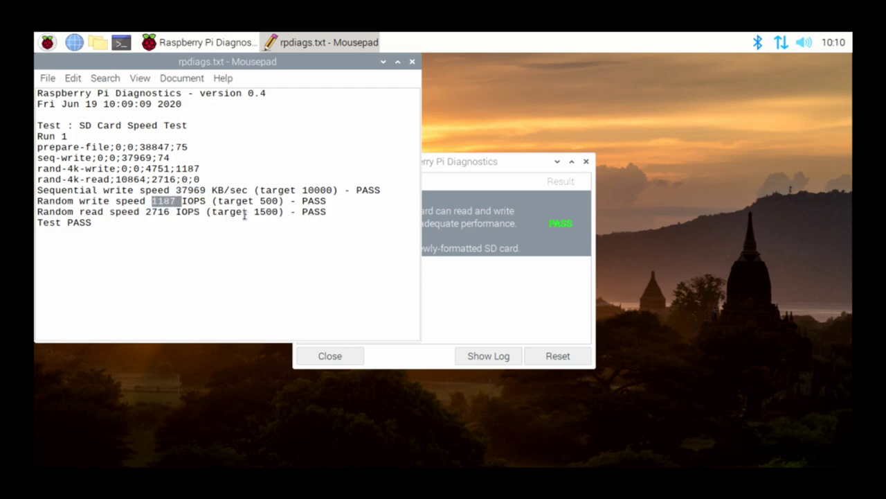
drag(250, 211, 277, 212)
double_click(154, 207)
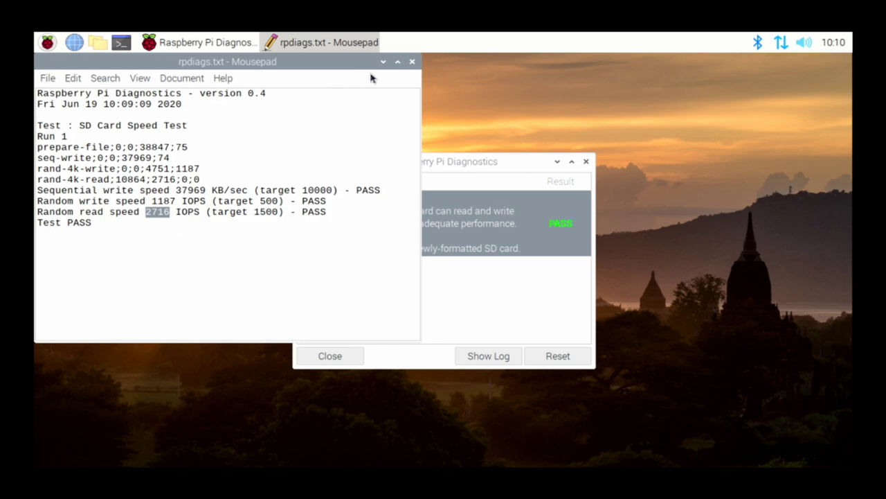
click(412, 62)
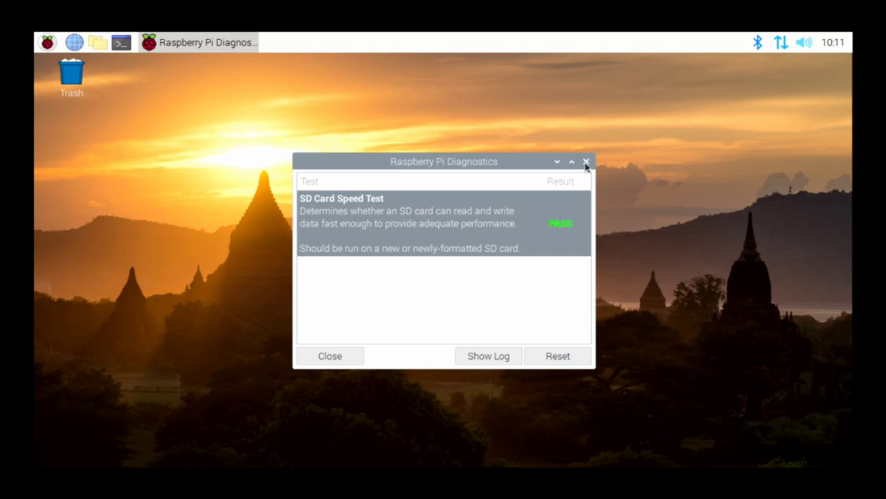
click(586, 163)
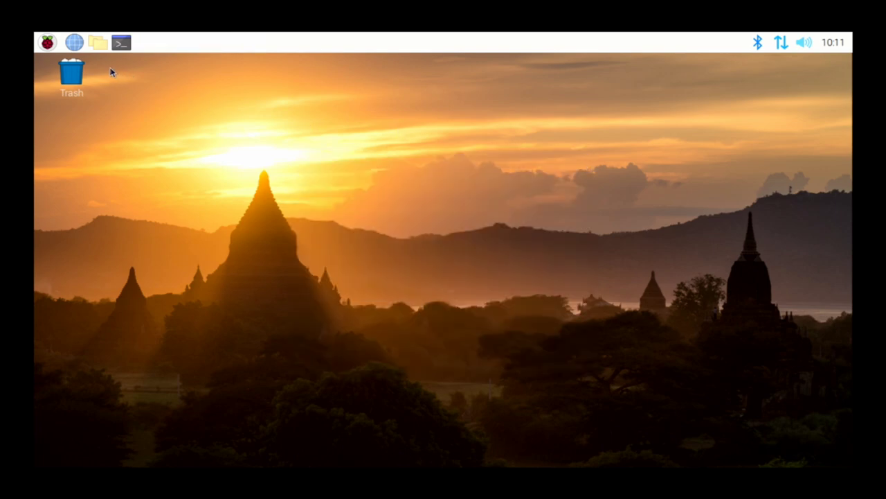
Open the Task Manager and enlarge its window to show more processes and the PID, State and Prio columns.
click(47, 42)
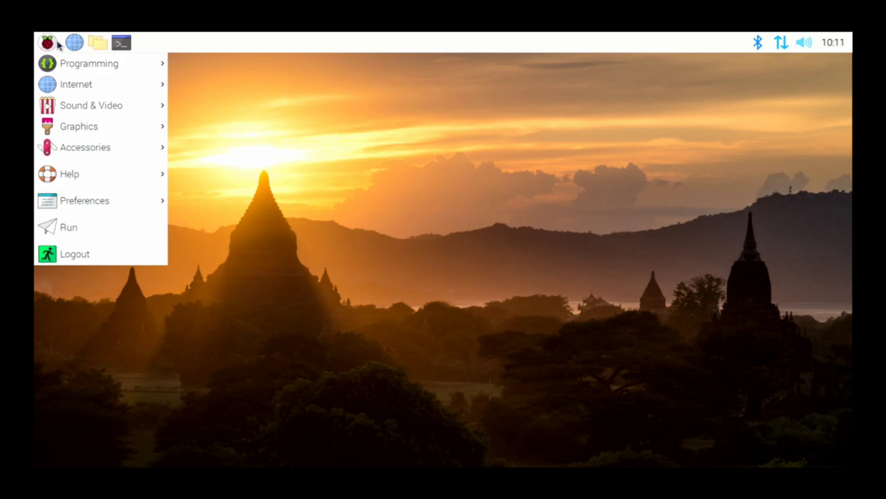
mouse_move(77, 158)
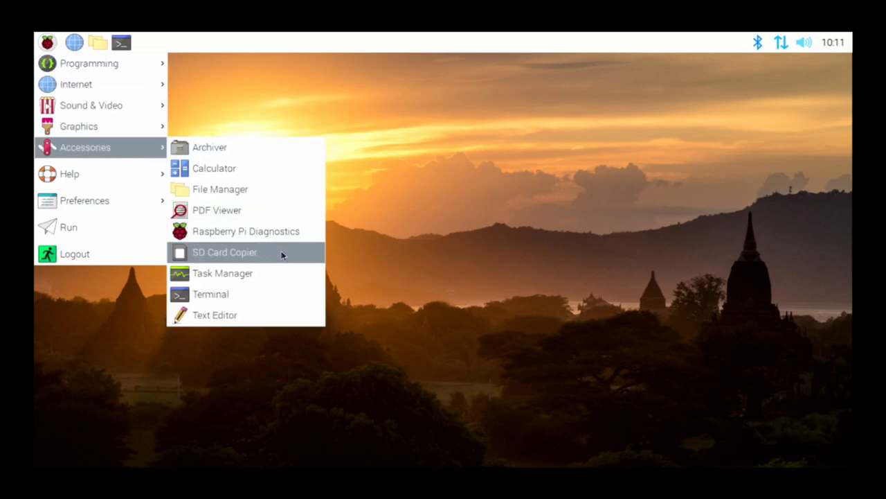
click(225, 274)
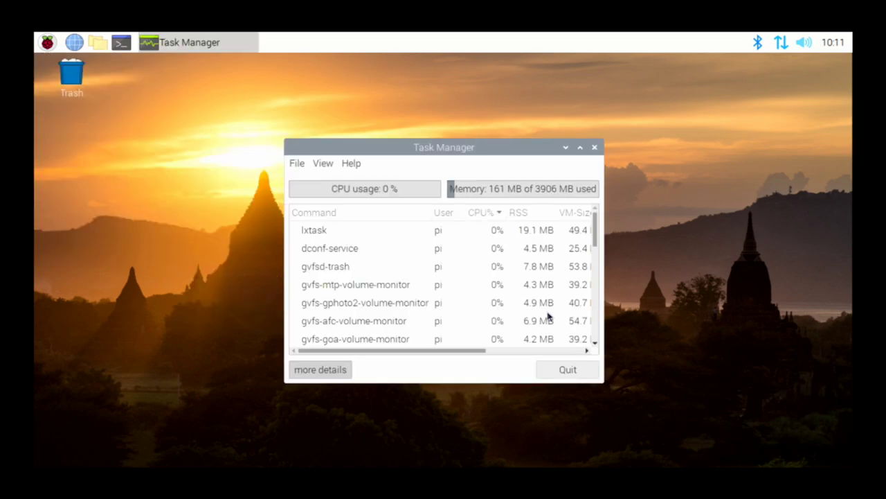
drag(601, 381, 690, 434)
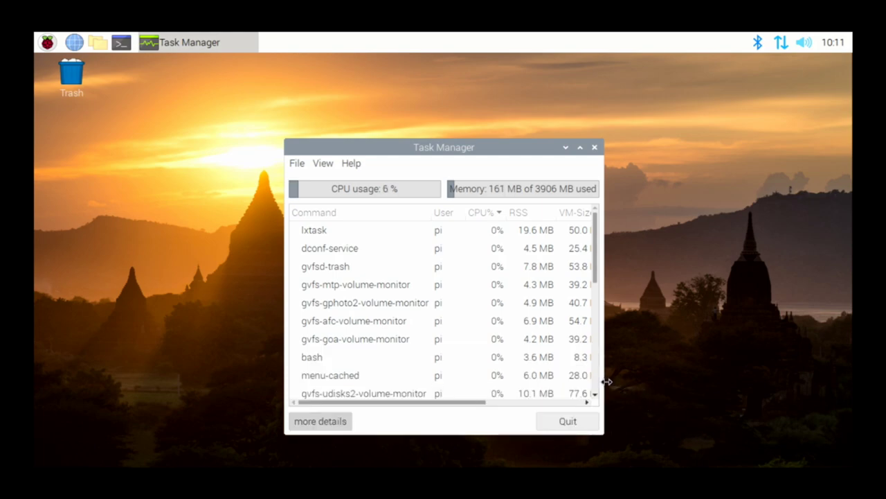
drag(603, 382, 722, 381)
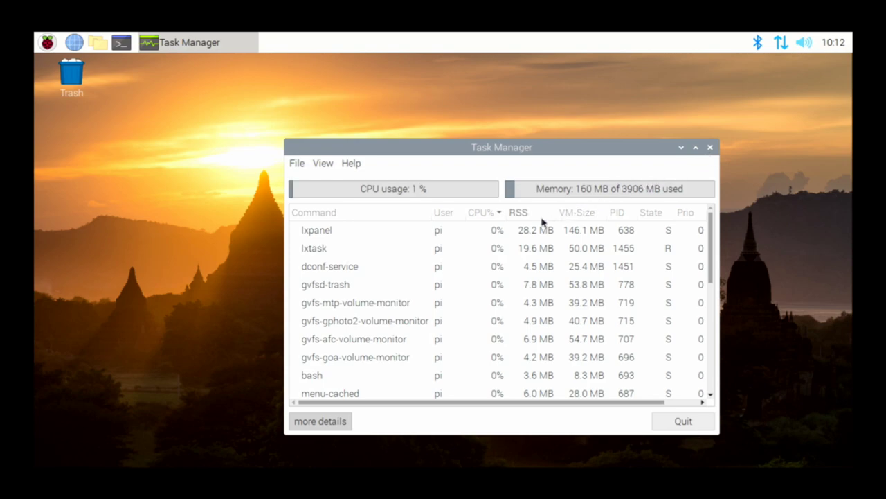
Examine the process actions and Priority levels available for the lxtask process, and close the Task Manager.
click(386, 254)
right_click(386, 256)
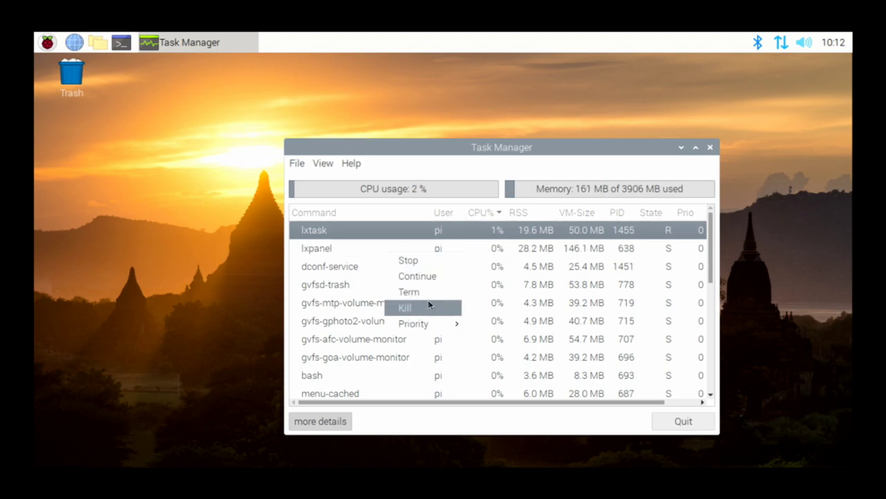
mouse_move(451, 331)
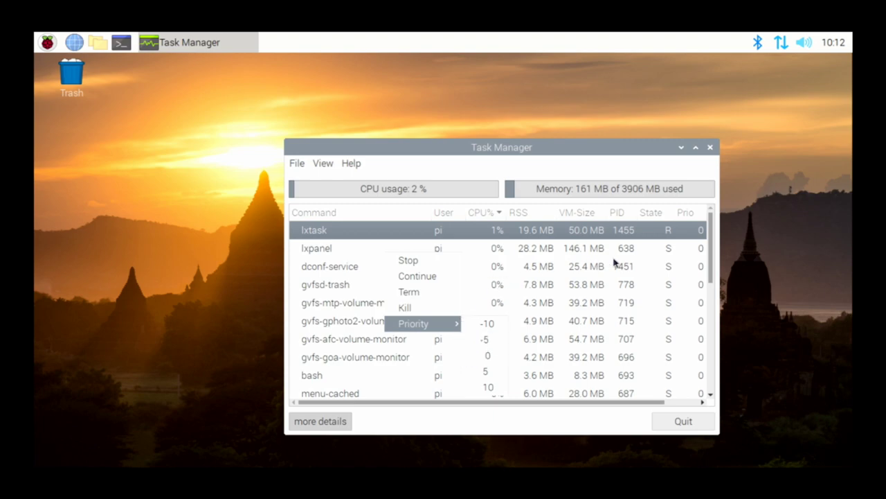
click(713, 147)
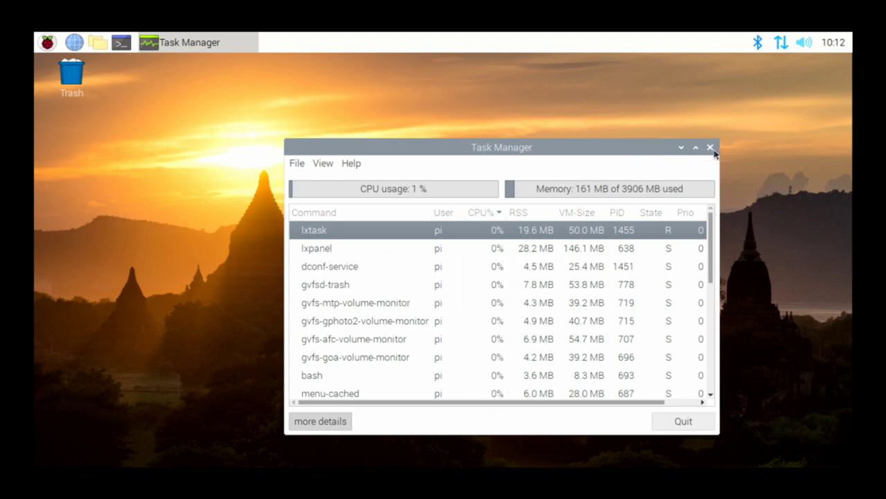
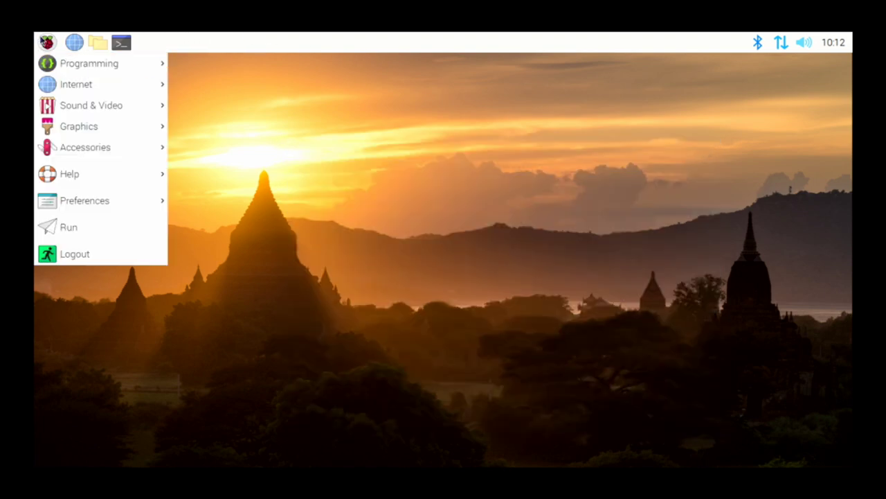
Open a Terminal and list the home directory's contents in long format with ls -l.
mouse_move(108, 147)
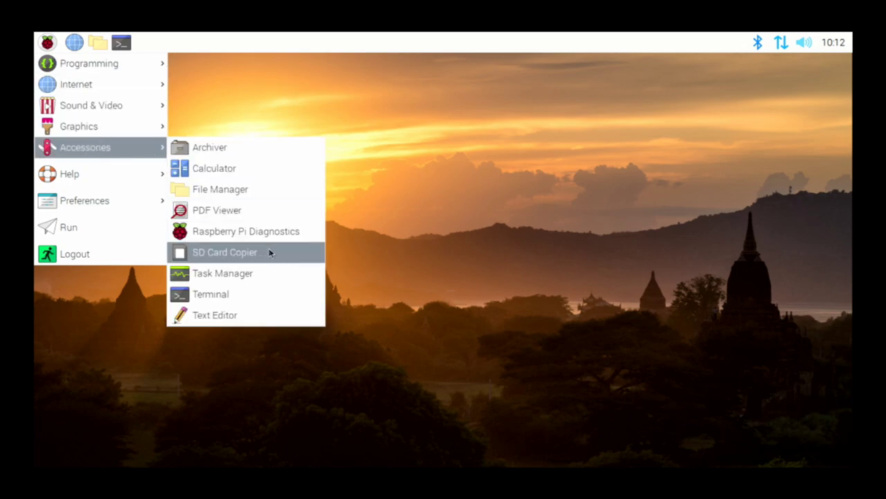
click(284, 294)
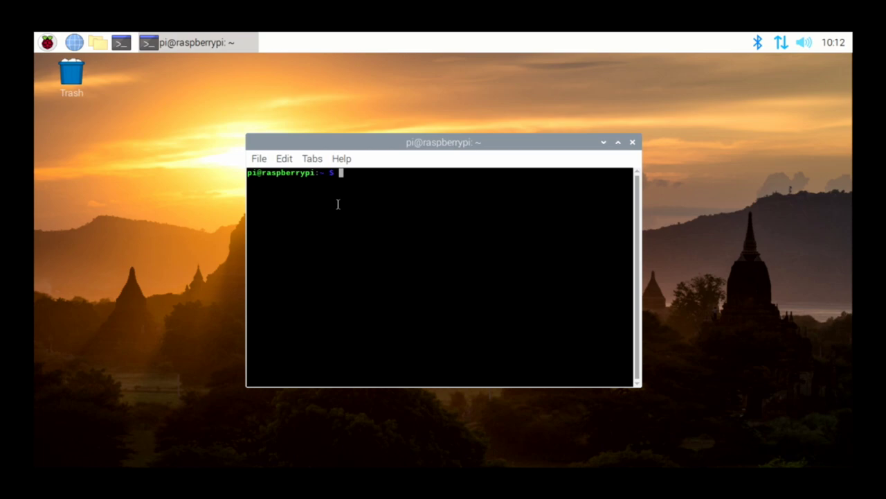
text(ls -l)
key(Return)
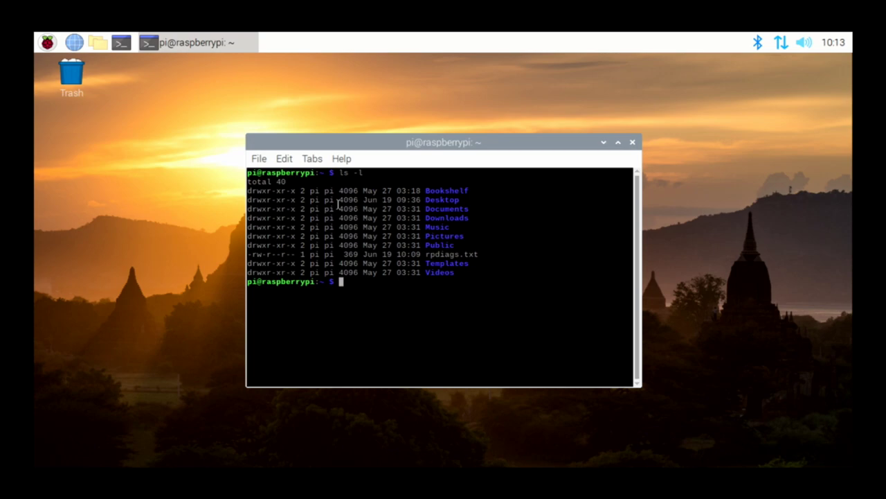
Install the Apache web server with sudo apt-get install apache2, agreeing to continue with the installation.
text(sudo apt-get inst)
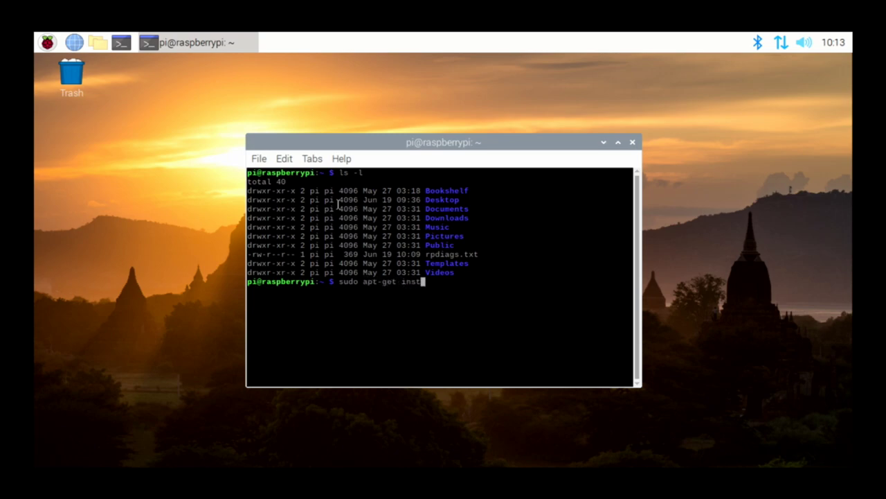
text(all apache2)
key(Return)
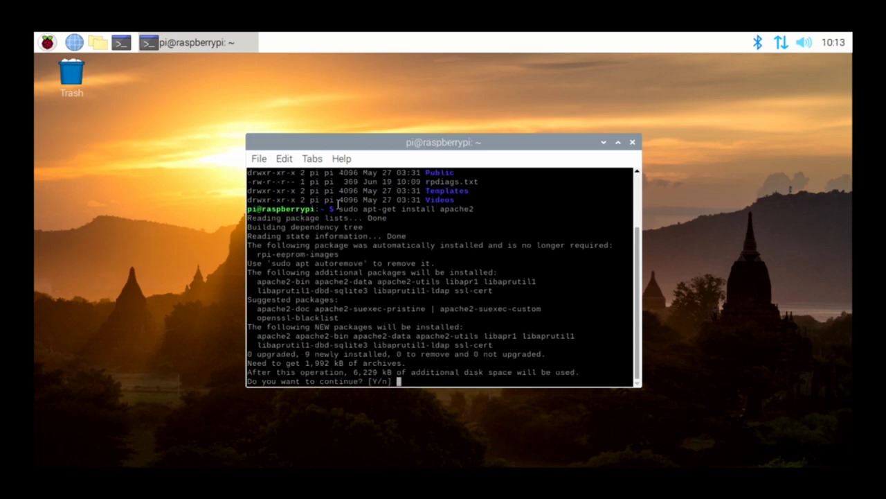
text(y)
key(Return)
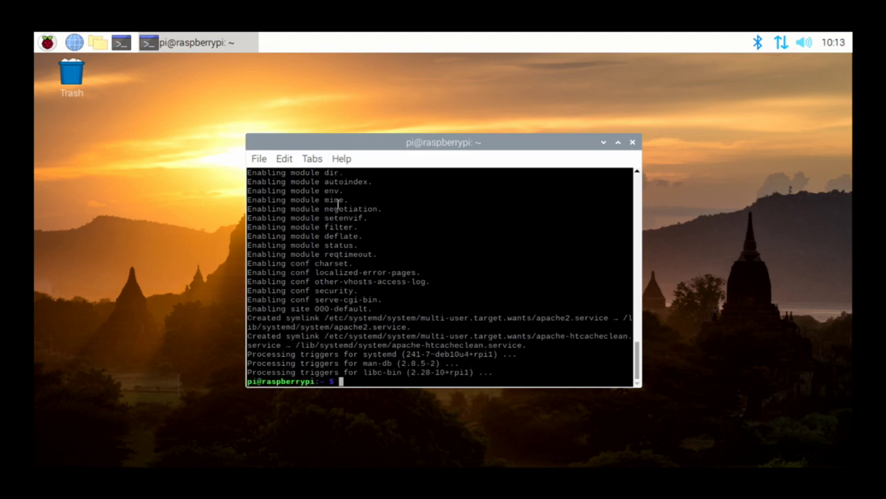
Switch to the Chromium browser and load the local web server's page at 127.0.0.1.
click(74, 42)
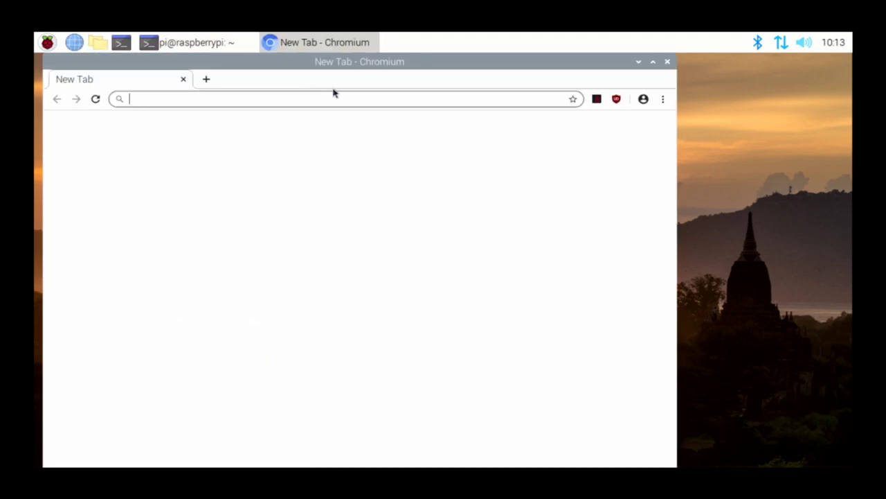
click(319, 96)
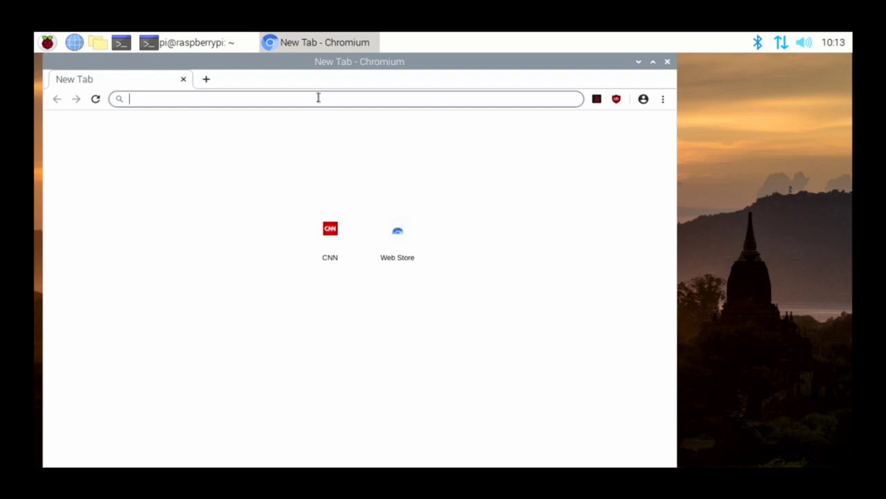
text(127.1.)
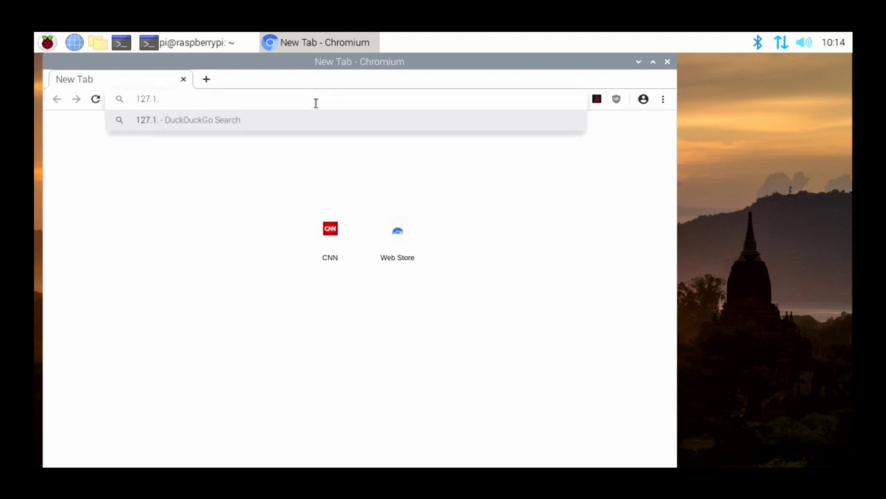
key(BackSpace)
key(BackSpace)
text(0.0.1)
key(Return)
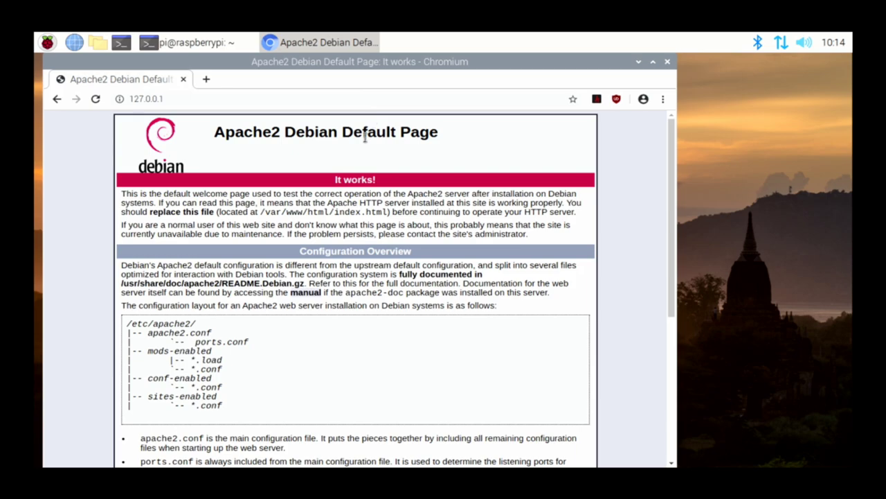
Highlight the heading of the Apache2 Debian Default Page, and close the browser and the terminal.
triple_click(364, 136)
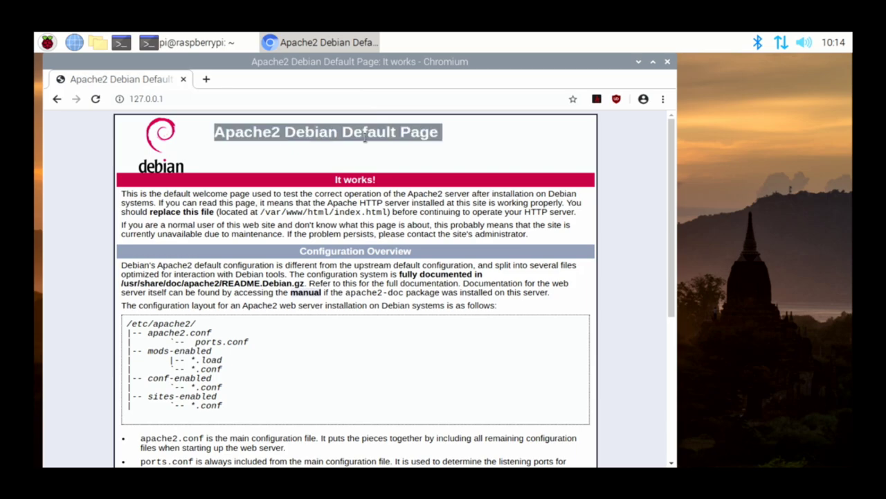
click(667, 61)
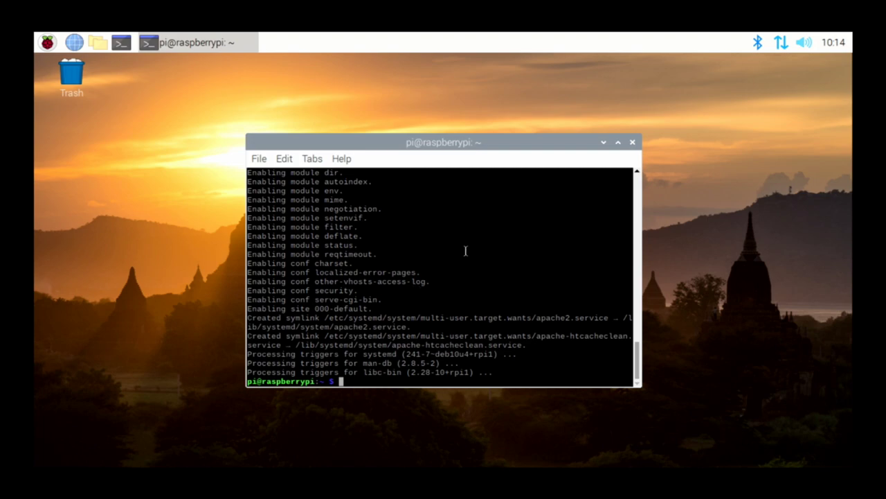
click(632, 143)
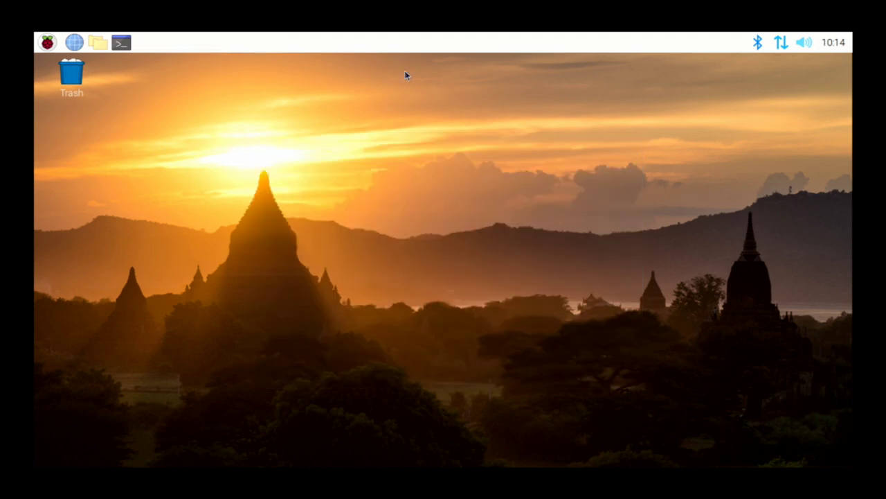
Browse the packages of the Publishing category in Add / Remove Software, and close it.
click(47, 43)
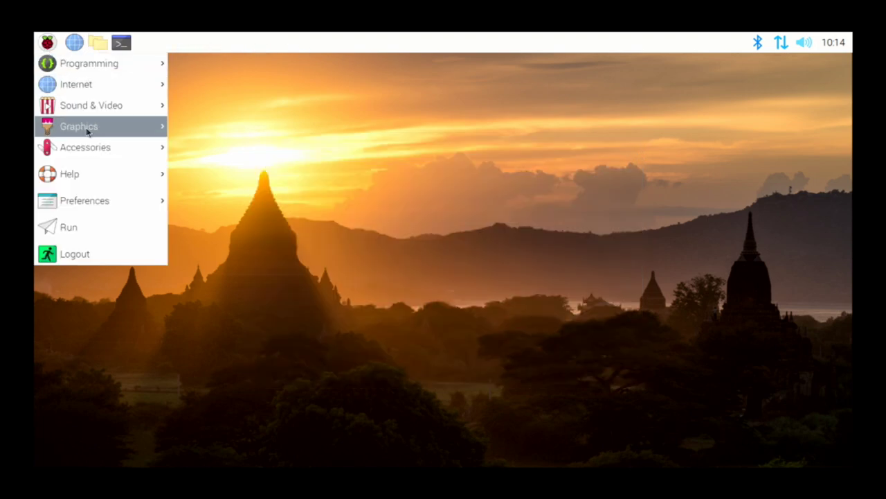
mouse_move(92, 147)
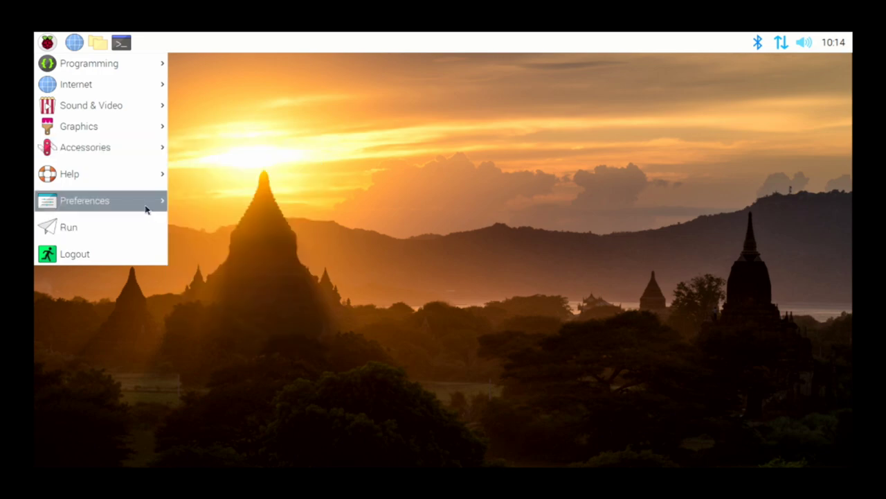
mouse_move(129, 175)
mouse_move(138, 199)
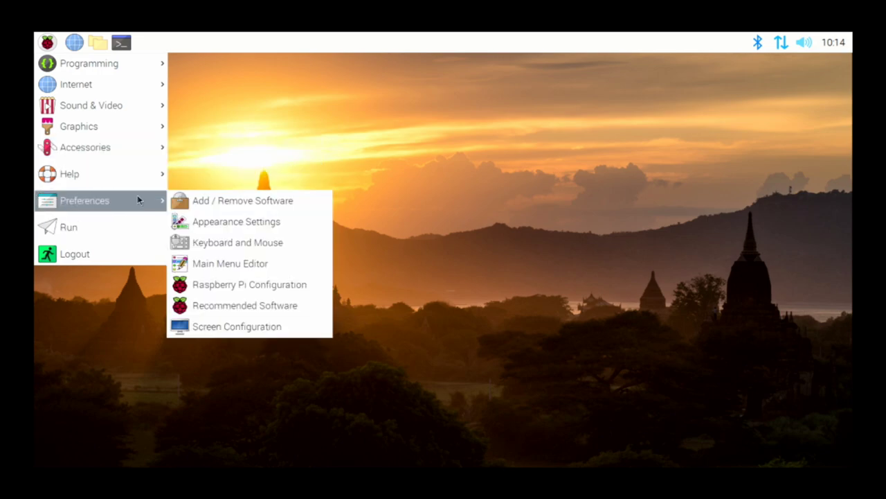
click(211, 199)
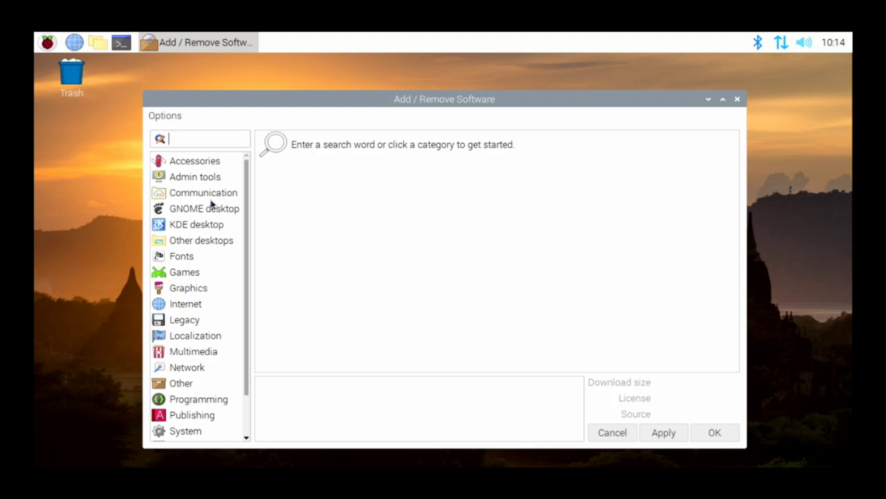
click(205, 414)
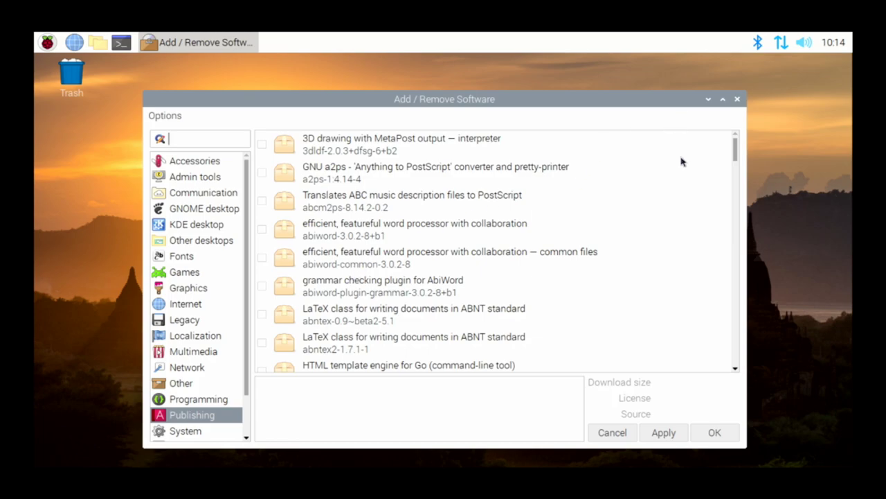
scroll(628, 185, down, 3)
scroll(628, 185, down, 20)
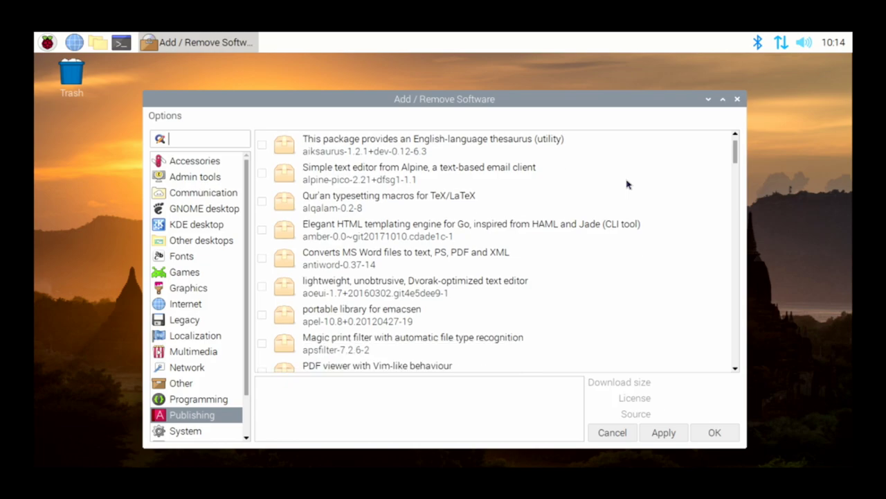
scroll(606, 194, down, 8)
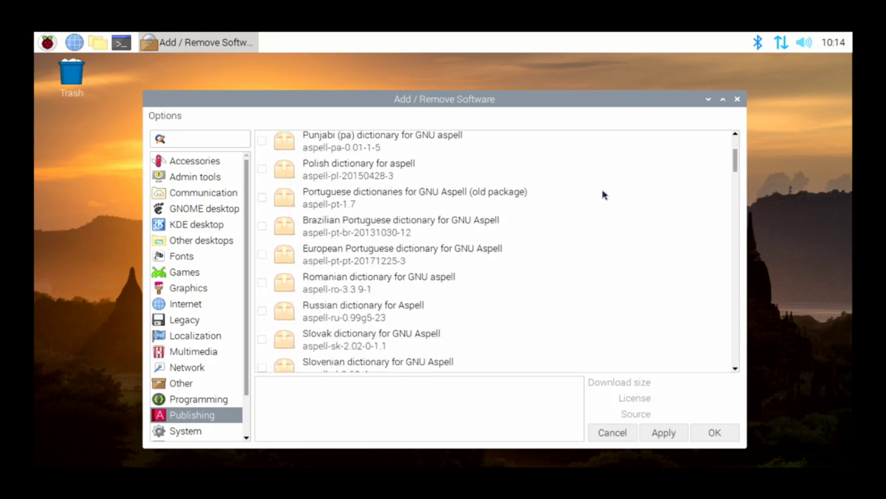
click(737, 99)
Open the Appearance Settings from the Preferences.
click(58, 46)
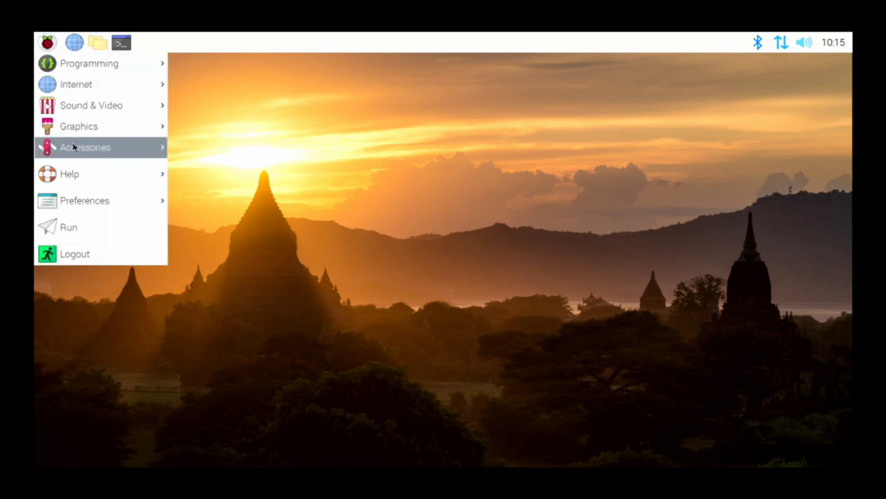
mouse_move(104, 200)
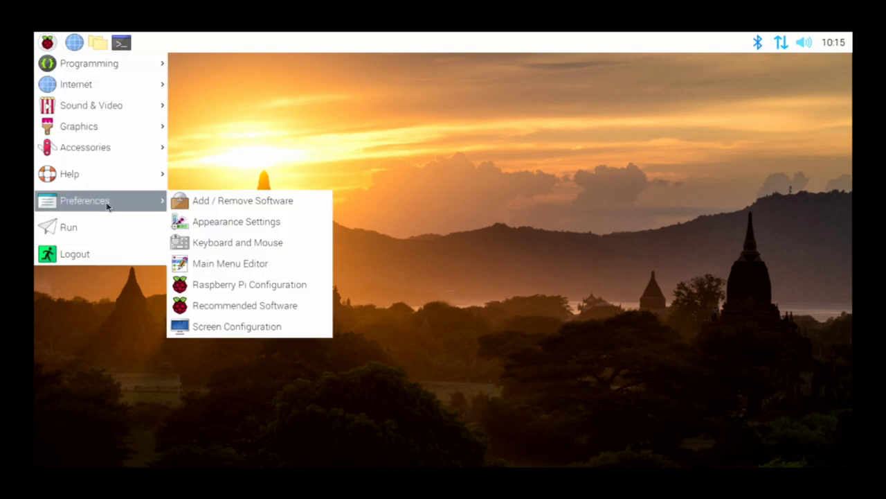
click(246, 222)
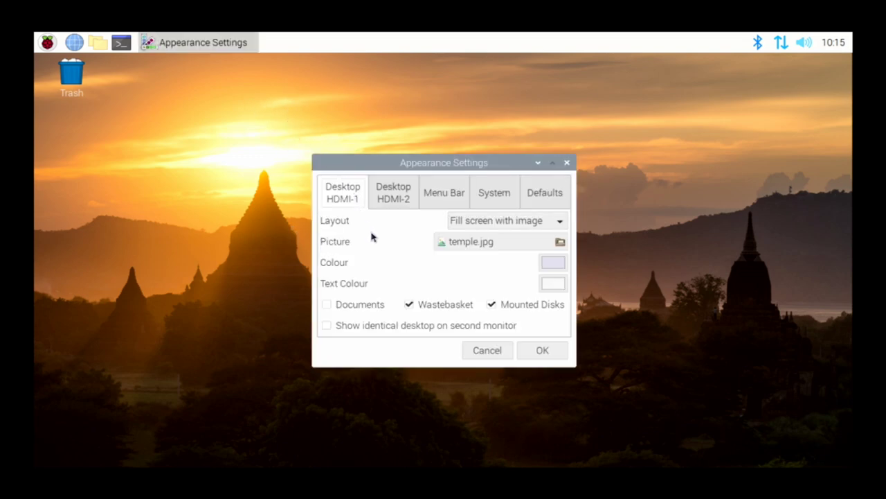
Show the Documents icon on the HDMI-1 desktop and hide it again.
click(355, 307)
click(356, 306)
click(356, 307)
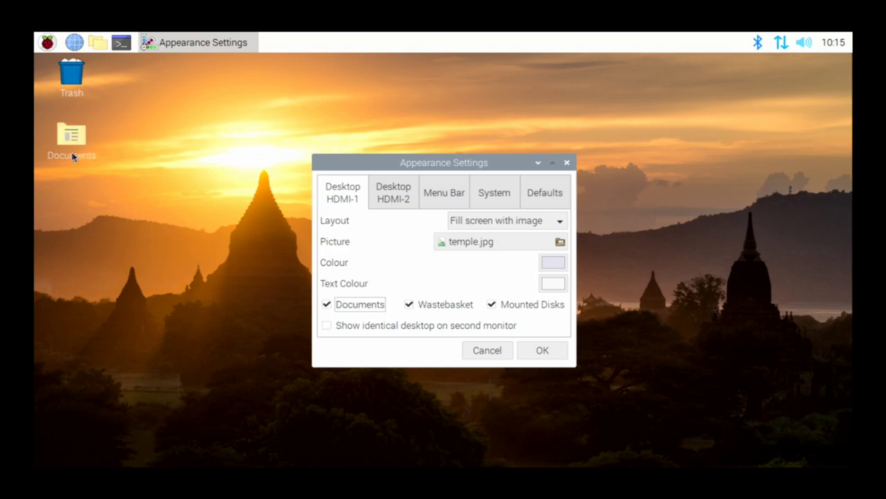
click(359, 306)
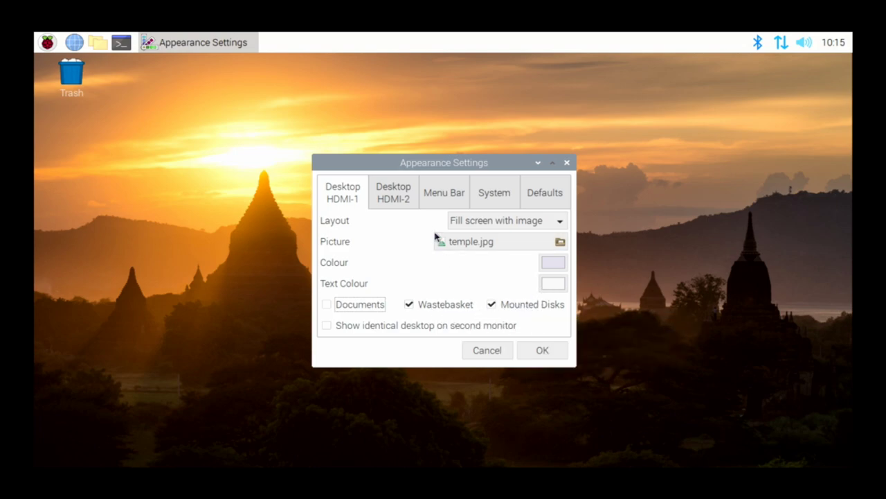
Try the menu bar in the Very large, Small, Medium and Large sizes, and move it to the bottom and back to the top.
click(434, 201)
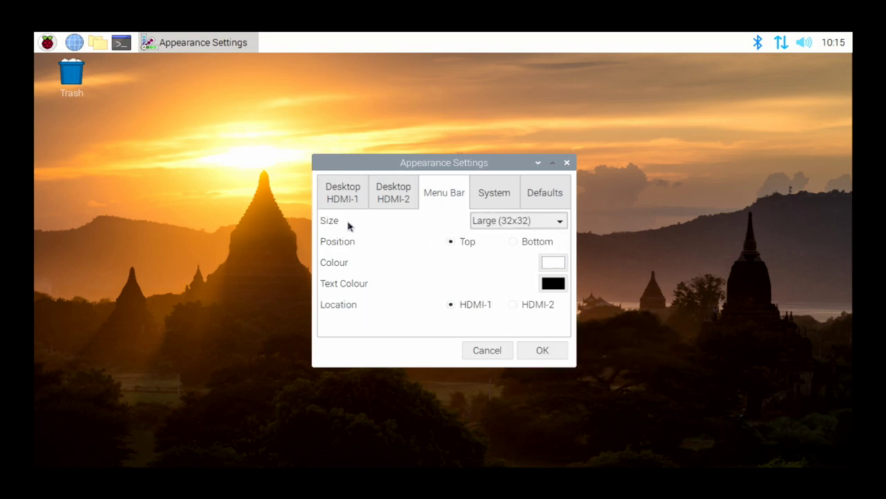
click(499, 228)
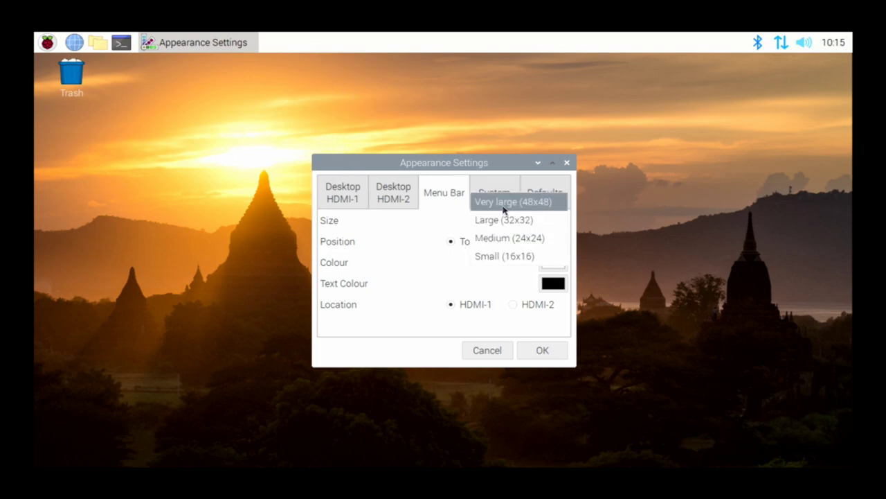
click(500, 202)
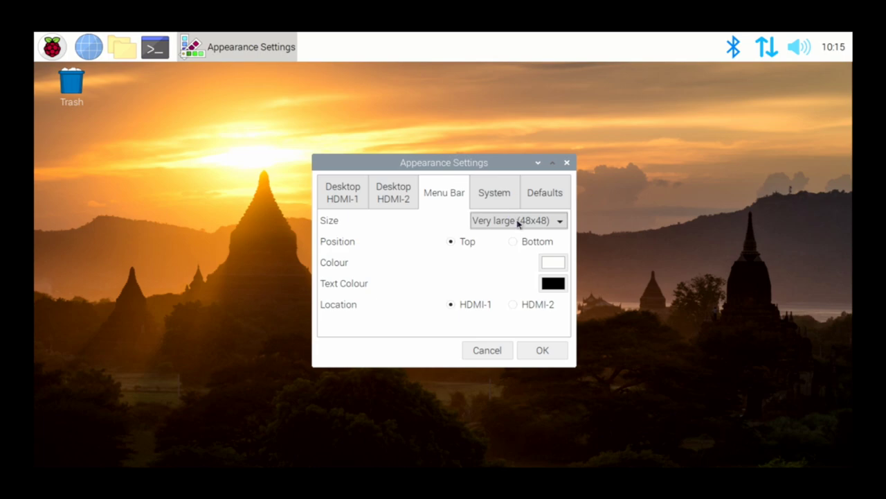
click(516, 222)
click(534, 275)
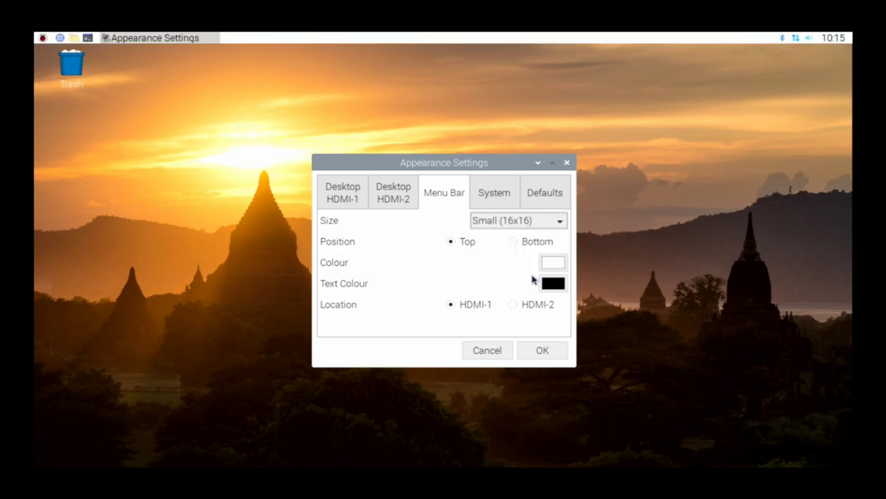
click(525, 221)
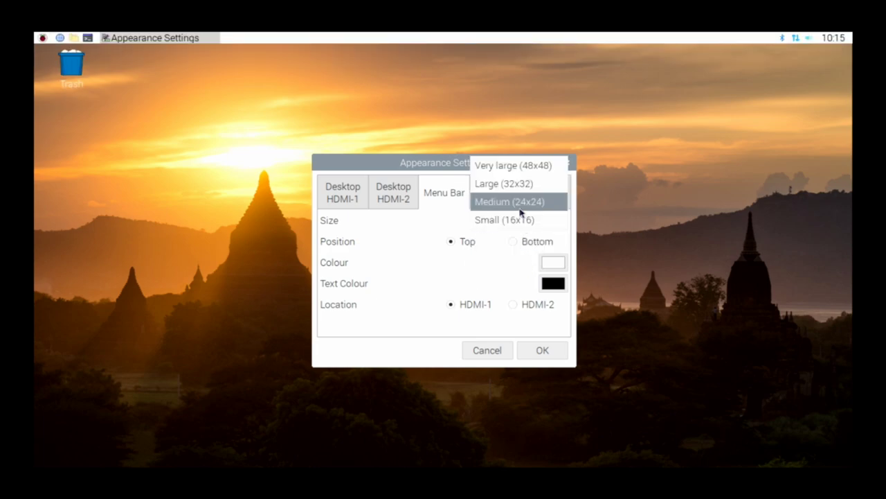
click(520, 205)
click(522, 228)
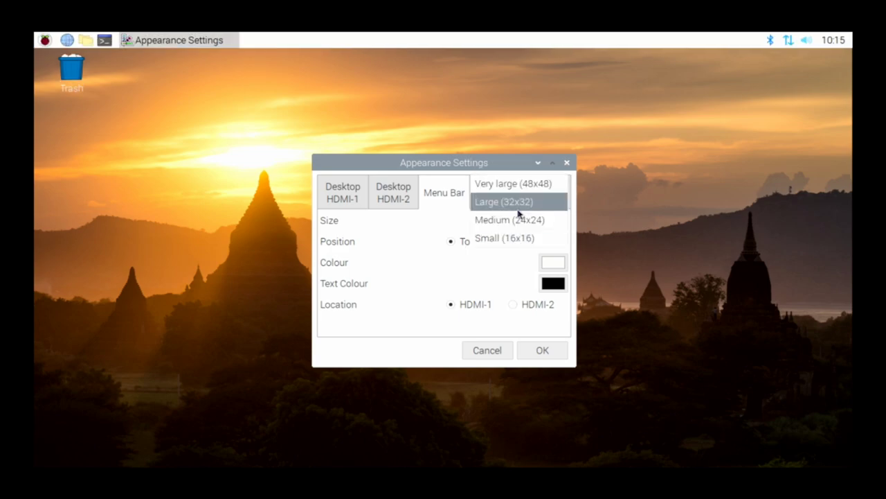
click(519, 210)
click(518, 210)
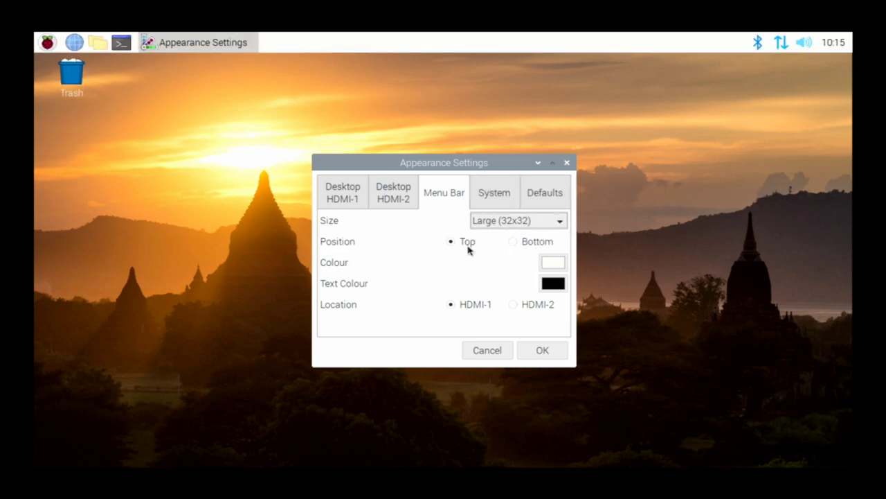
click(520, 243)
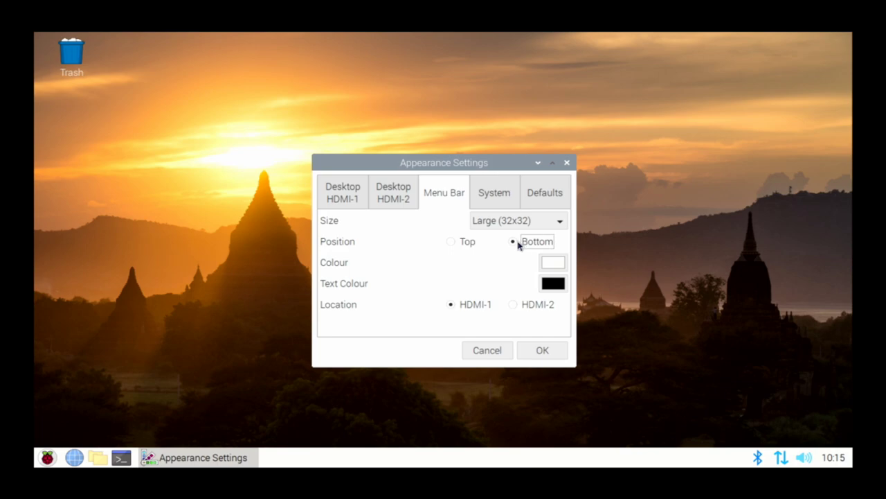
click(468, 242)
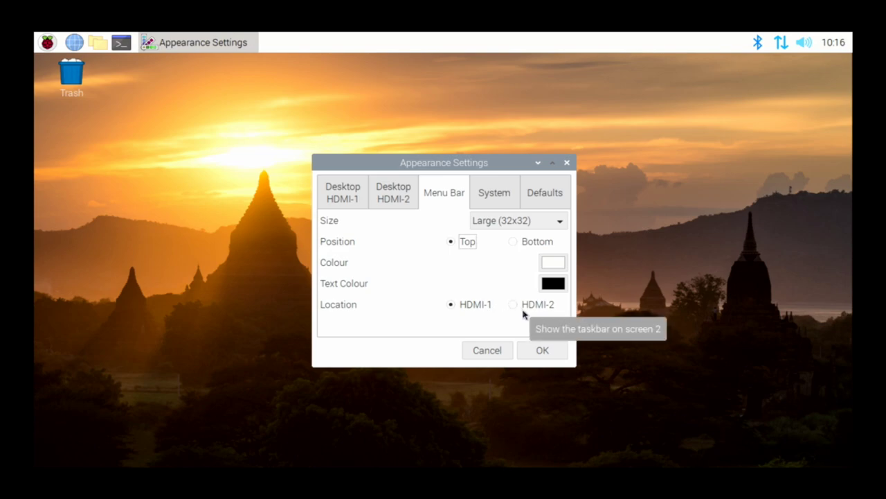
View the font choices in the System appearance settings, and close the font picker without changing the font.
click(494, 208)
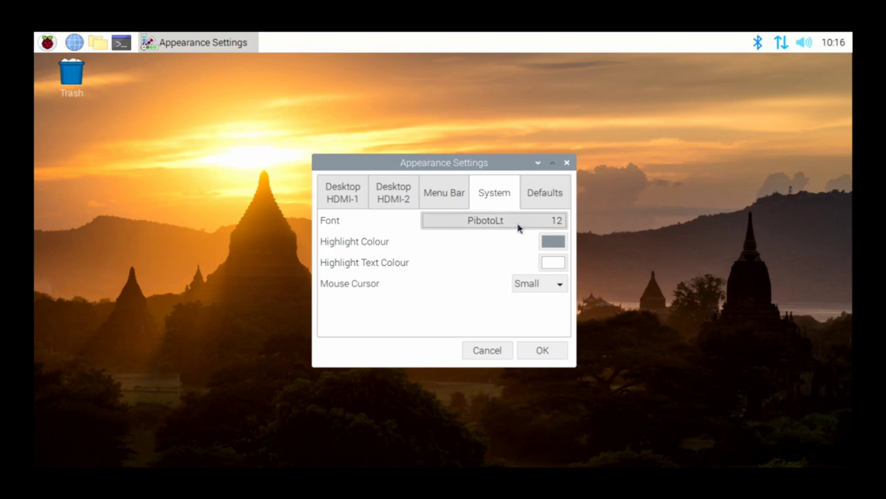
click(519, 221)
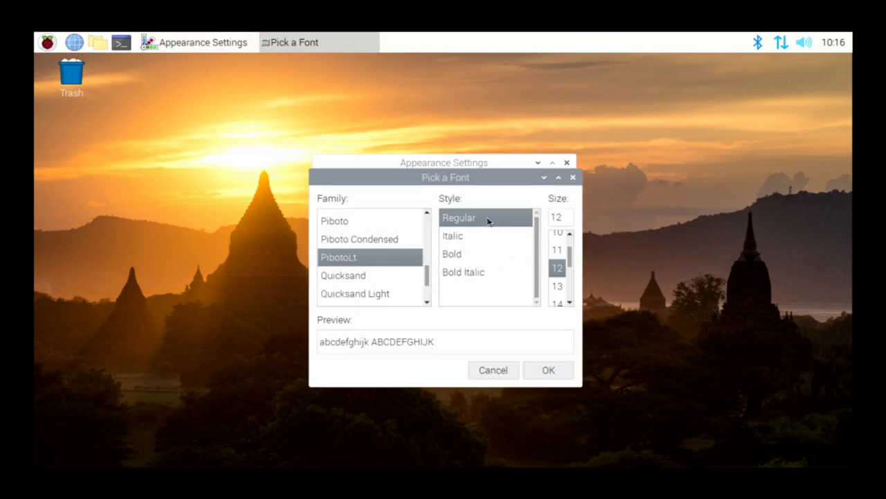
click(573, 177)
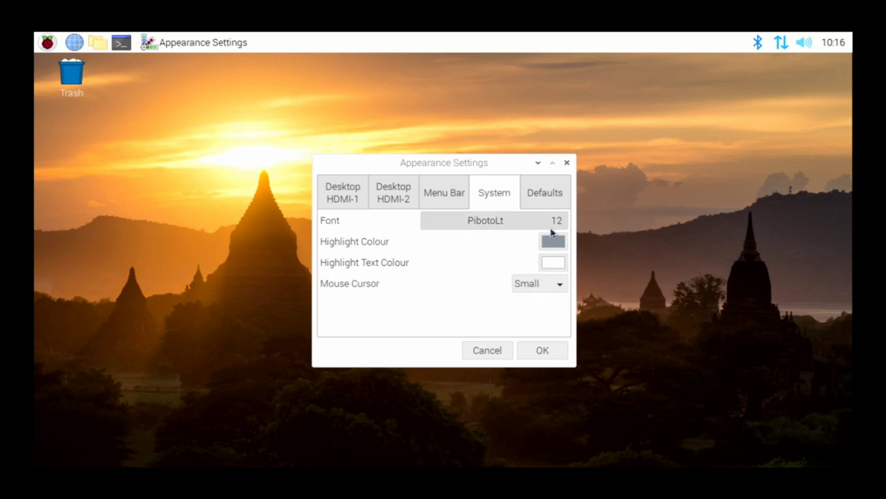
Apply the default appearance for large, medium and small screens in turn, and return to the medium-screen defaults.
click(545, 199)
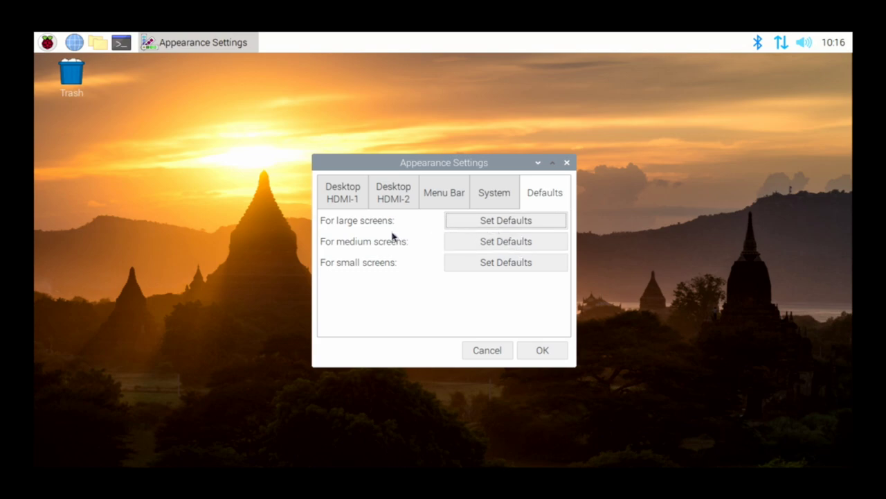
click(469, 227)
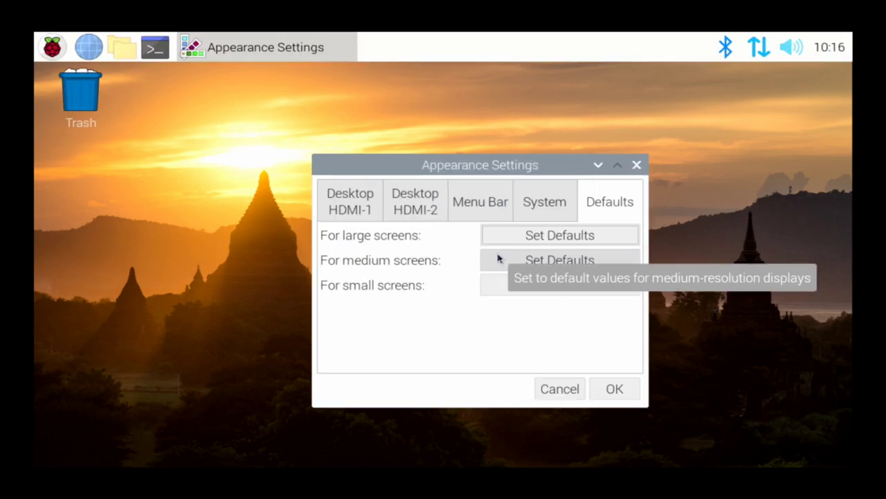
click(534, 260)
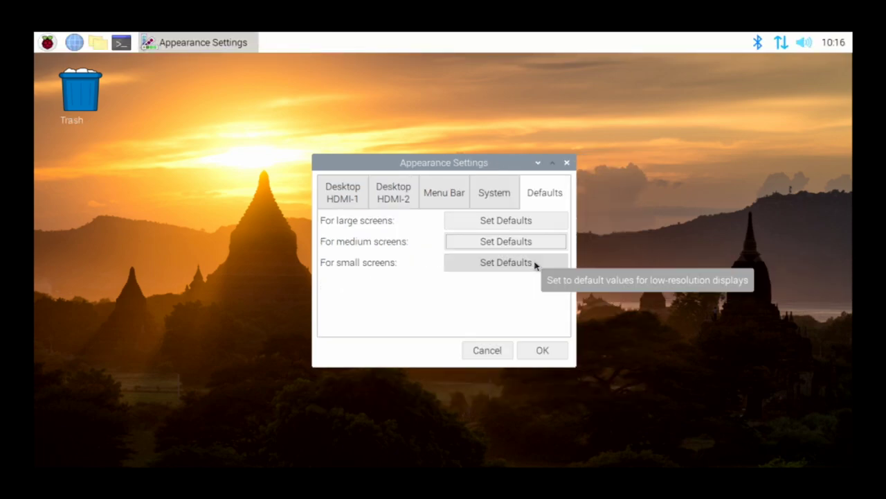
click(533, 264)
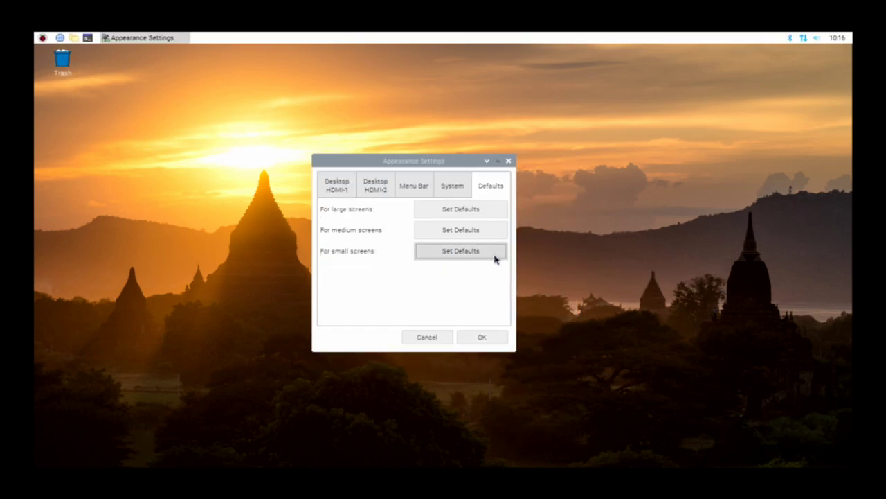
click(457, 235)
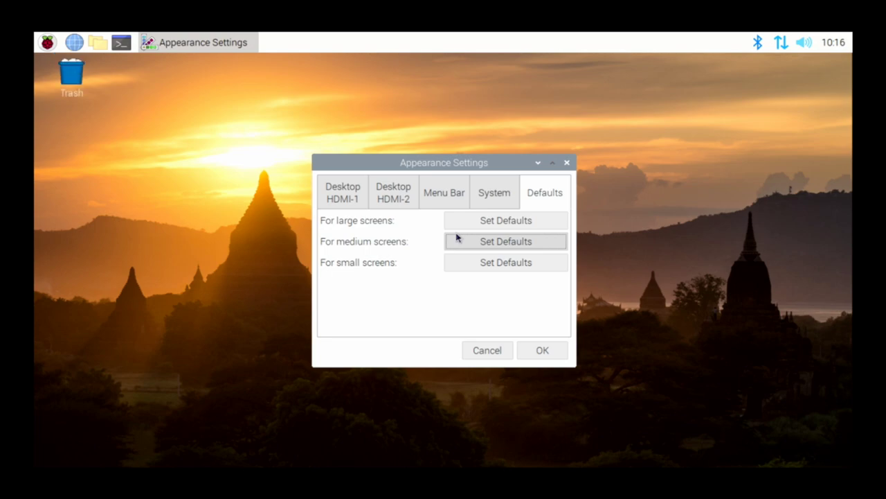
Review the HDMI-1 and HDMI-2 desktop settings, and close the Appearance Settings.
click(353, 202)
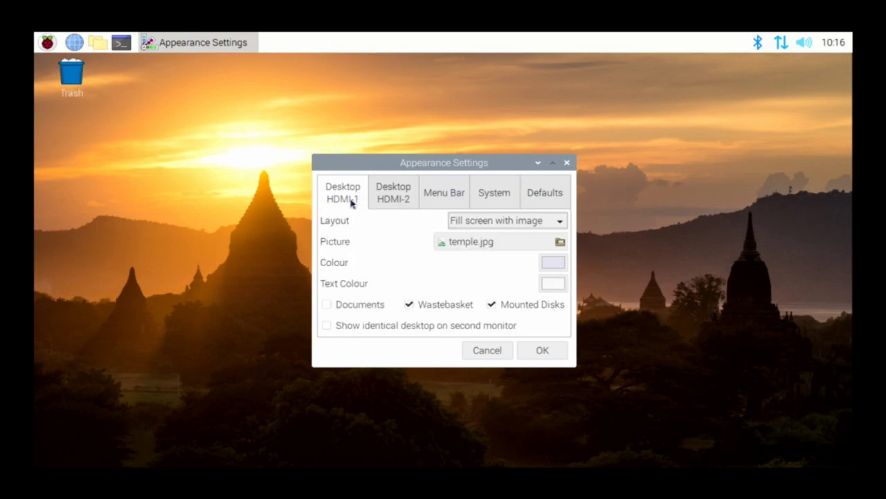
click(390, 202)
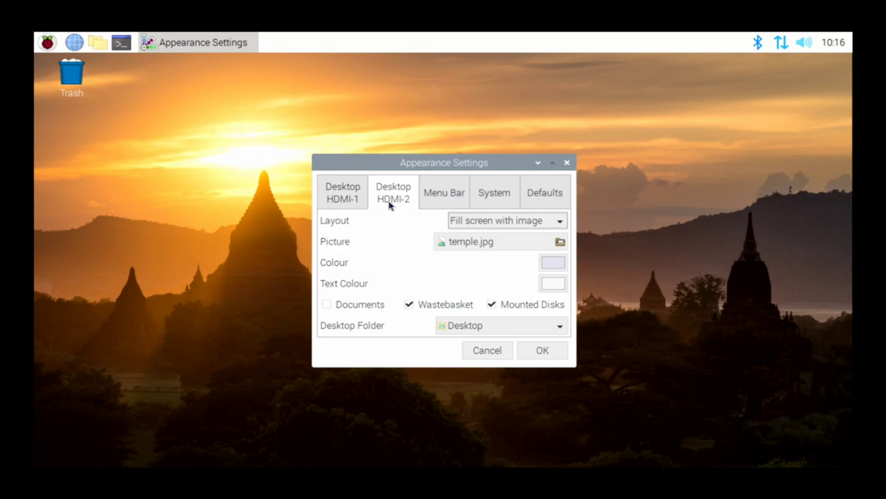
click(567, 163)
Open the Keyboard and Mouse preferences, view both the keyboard and mouse settings, and cancel them.
click(47, 42)
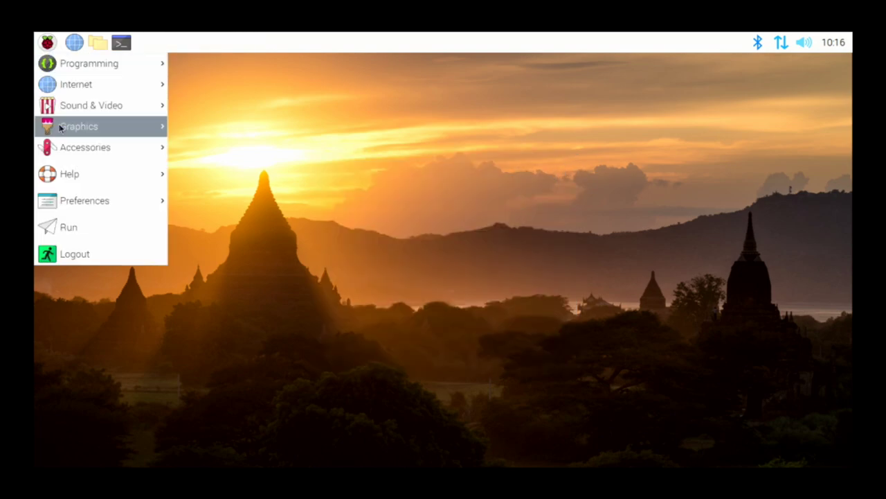
mouse_move(104, 198)
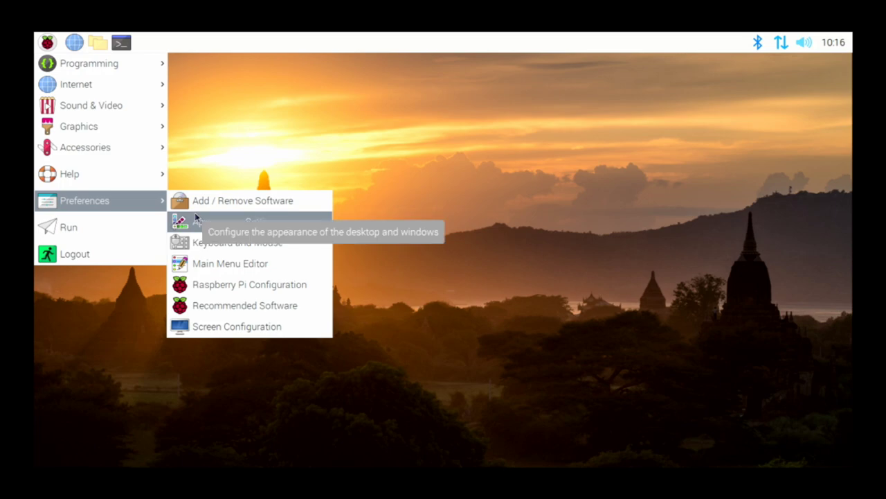
click(242, 246)
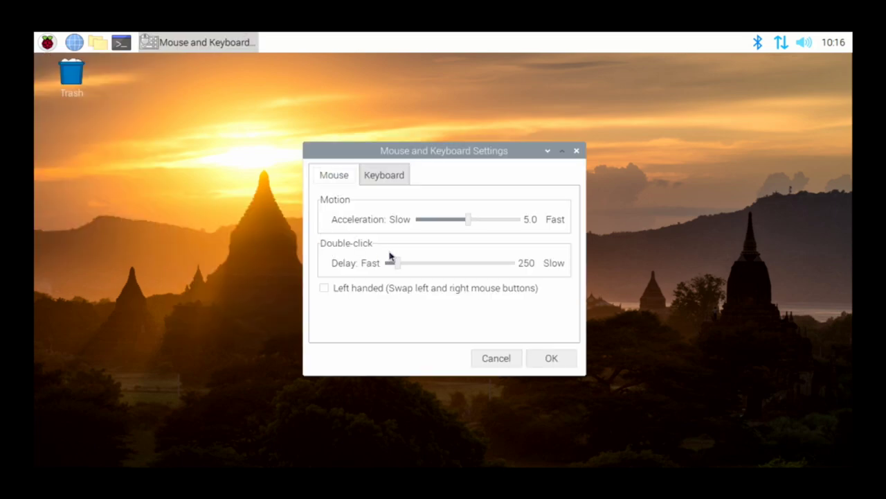
click(386, 176)
click(340, 178)
click(509, 367)
Open the Main Menu Editor and browse the application categories, ending on the items of the Programming category.
click(47, 43)
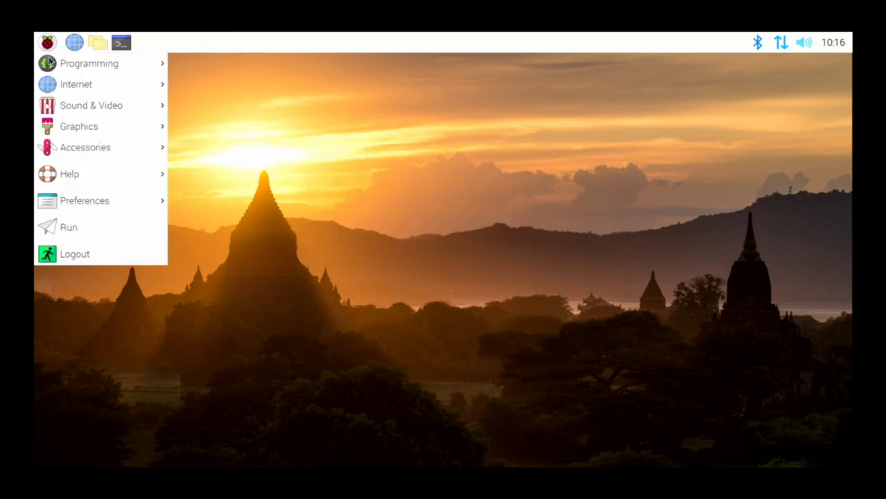
mouse_move(96, 200)
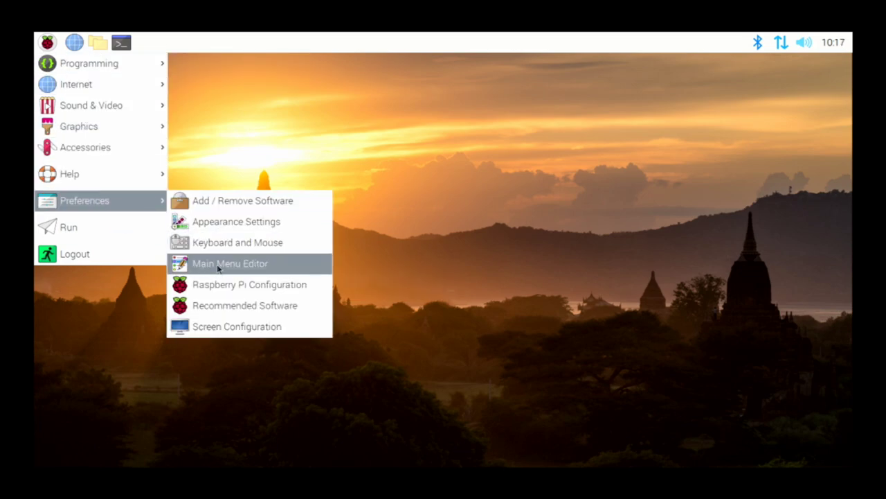
click(218, 268)
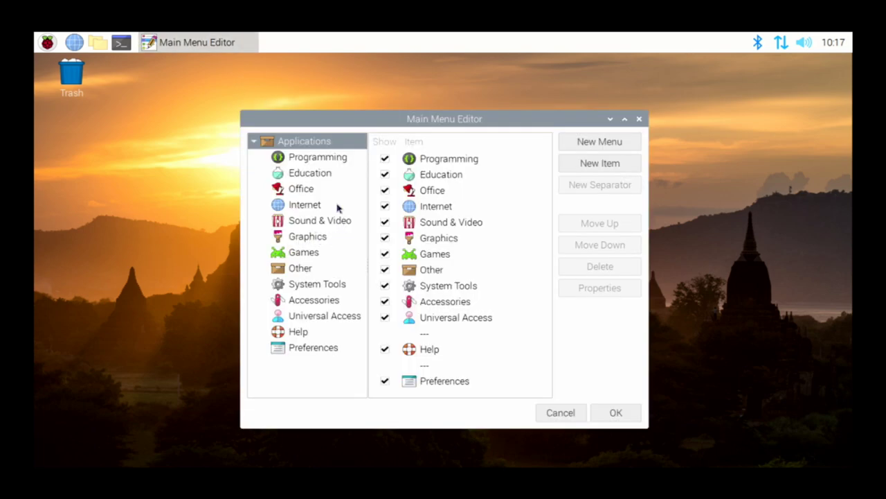
click(318, 179)
click(315, 193)
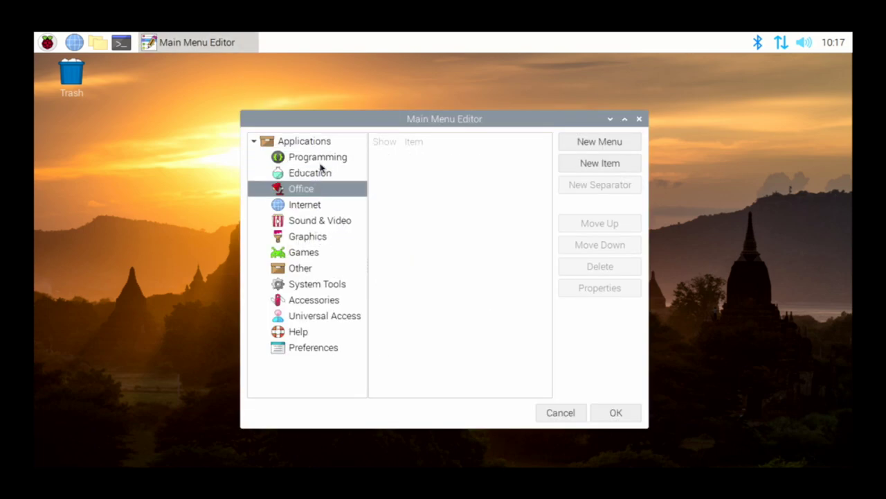
click(322, 158)
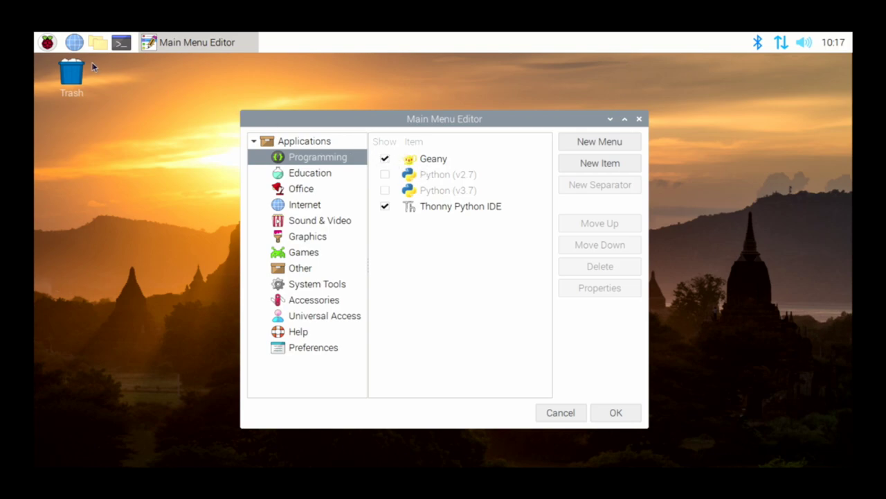
Compare the editor's list with the actual Programming menu, and hide Geany from that menu, saving the change.
click(47, 42)
mouse_move(120, 65)
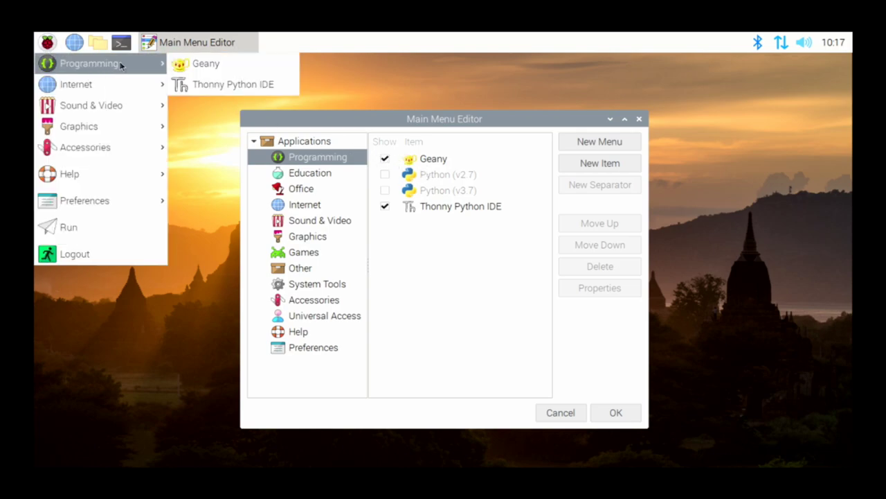
click(389, 161)
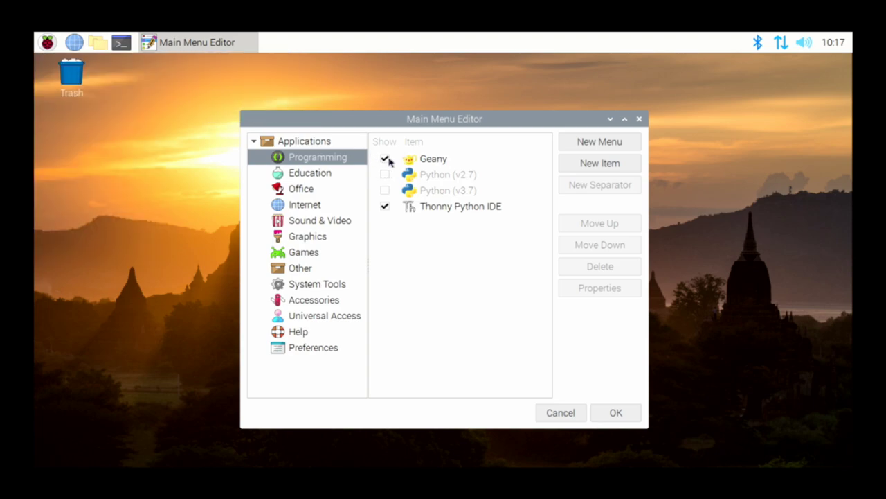
click(385, 161)
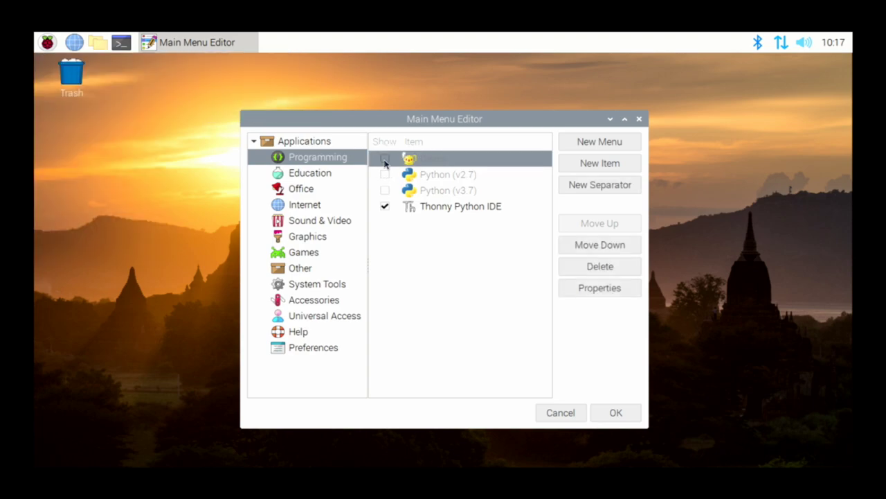
click(613, 415)
Check the Programming entries in the main menu, and reopen the Main Menu Editor and cancel it.
click(47, 42)
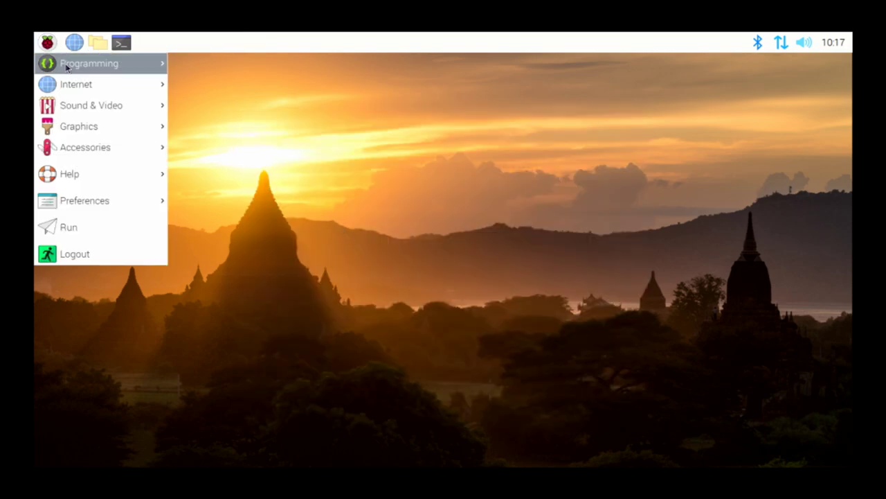
mouse_move(101, 72)
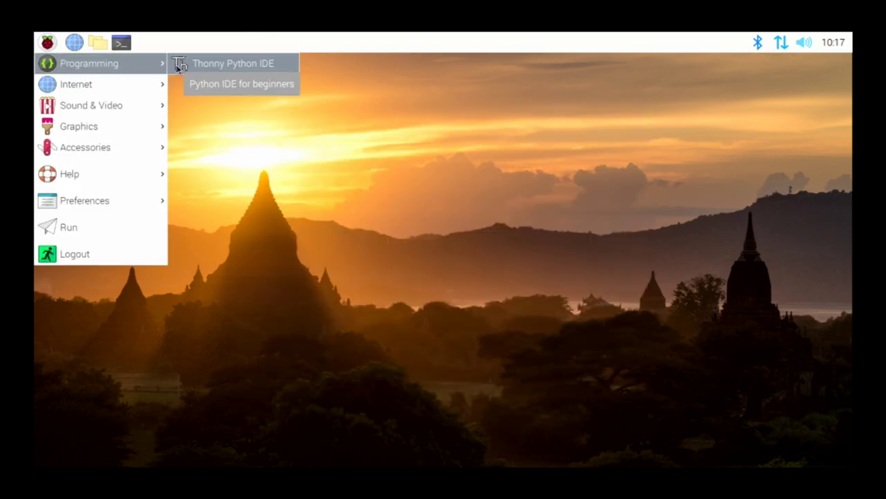
mouse_move(121, 200)
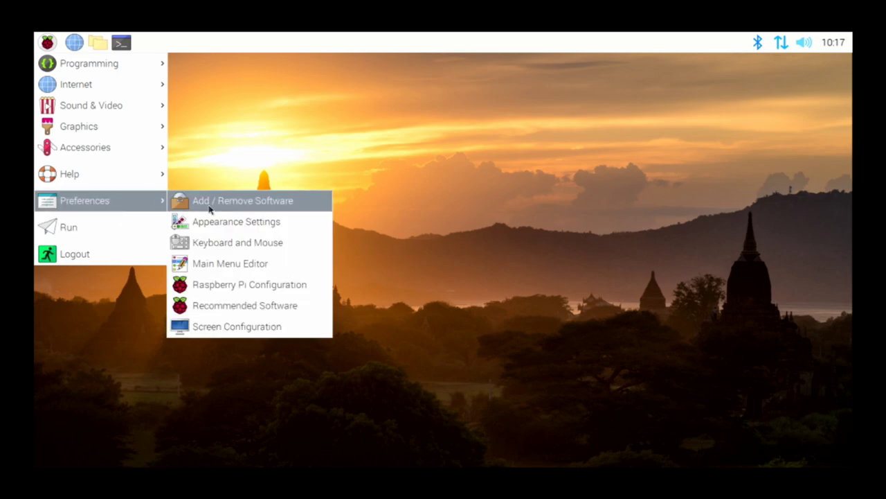
click(236, 264)
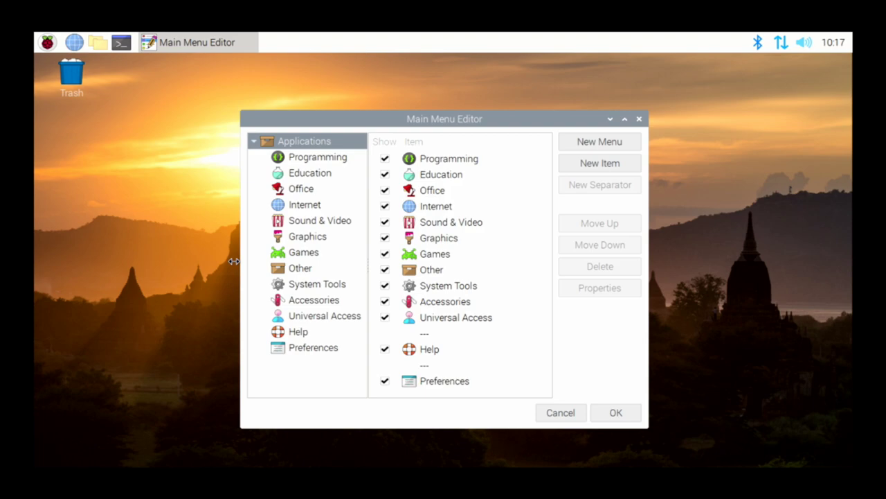
click(560, 413)
Open Raspberry Pi Configuration, glance at the interface settings, and examine the system settings, selecting the hostname.
click(47, 42)
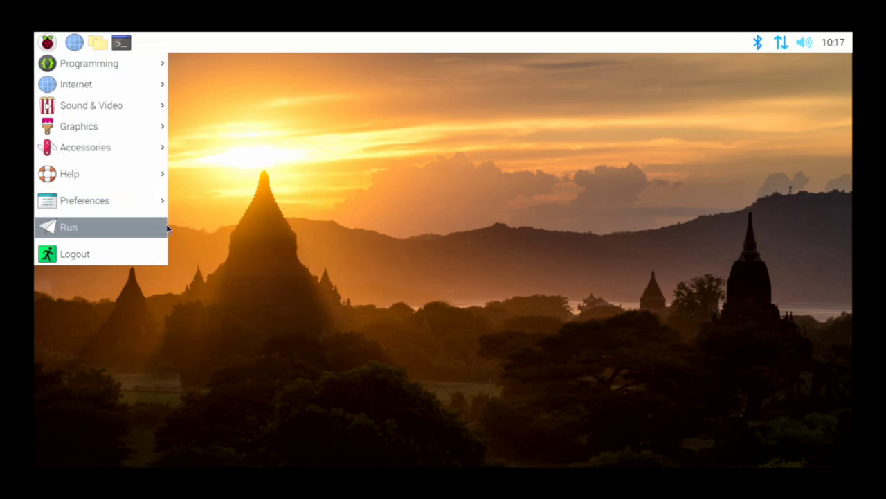
mouse_move(138, 200)
click(265, 285)
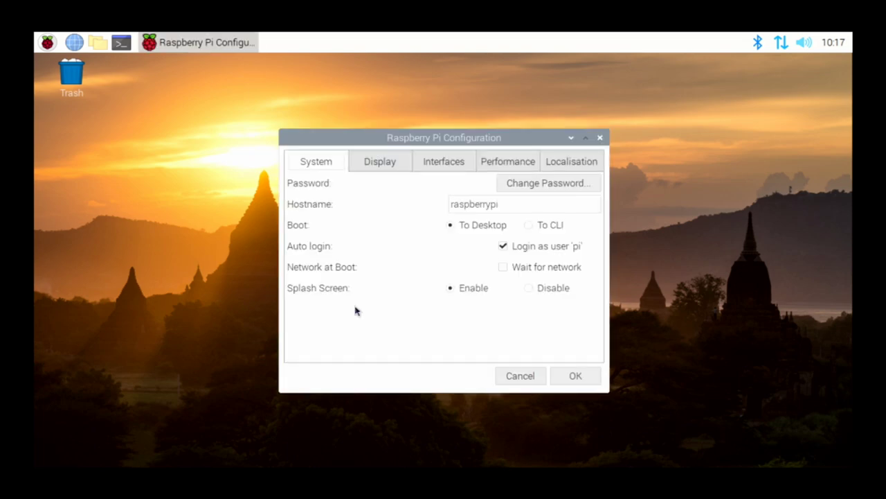
click(443, 164)
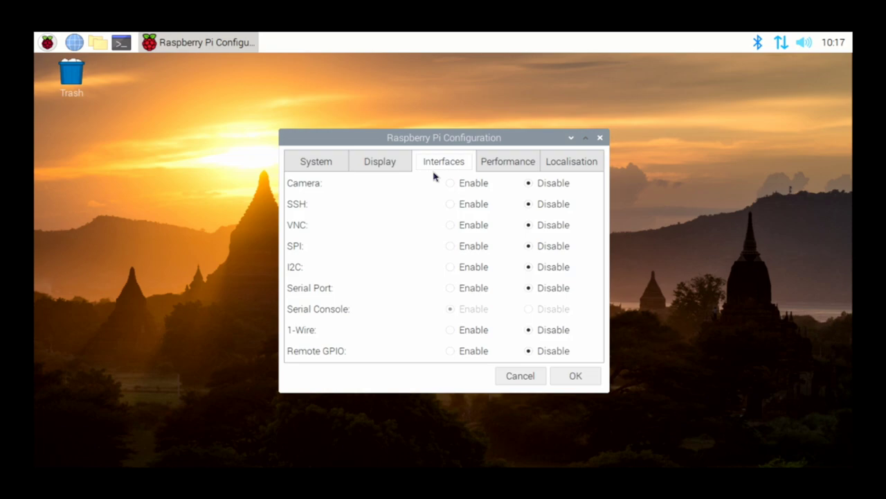
click(333, 167)
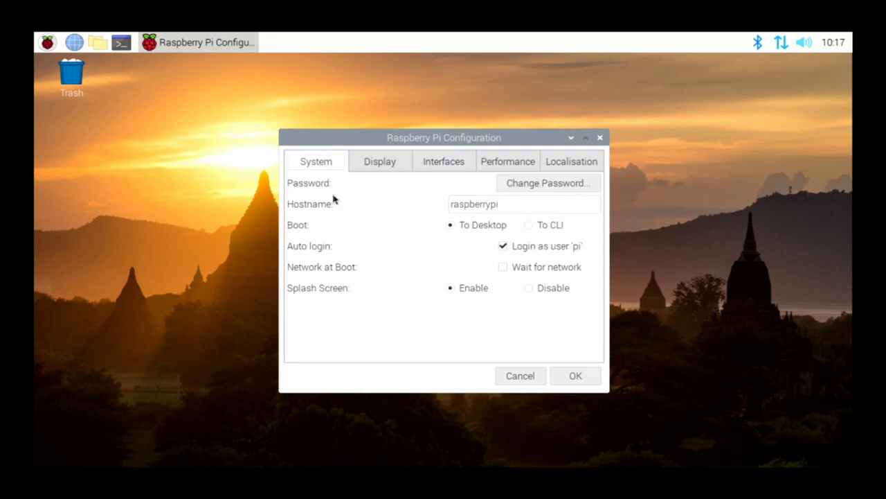
double_click(569, 203)
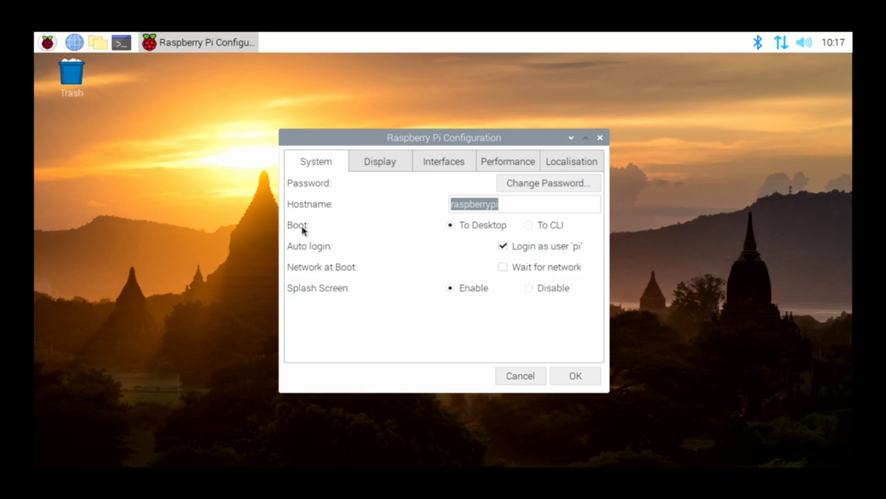
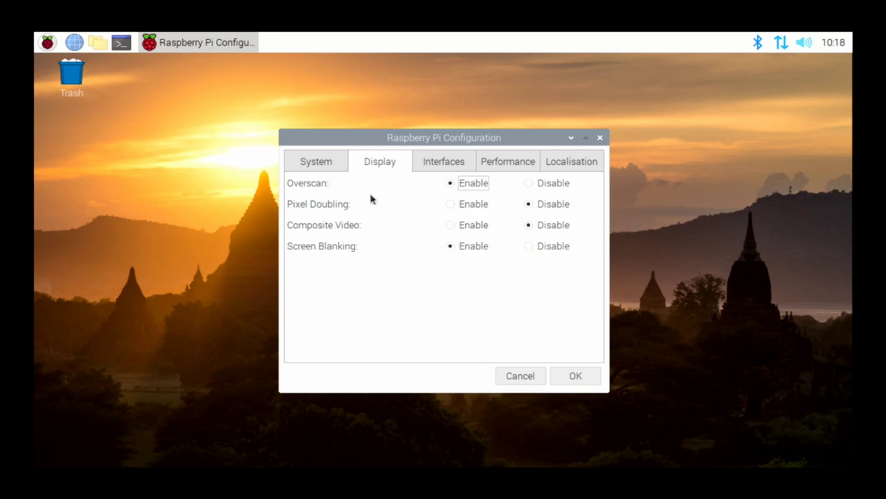
Review the interface, system, performance and localisation settings in Raspberry Pi Configuration, and cancel without changing anything.
click(450, 162)
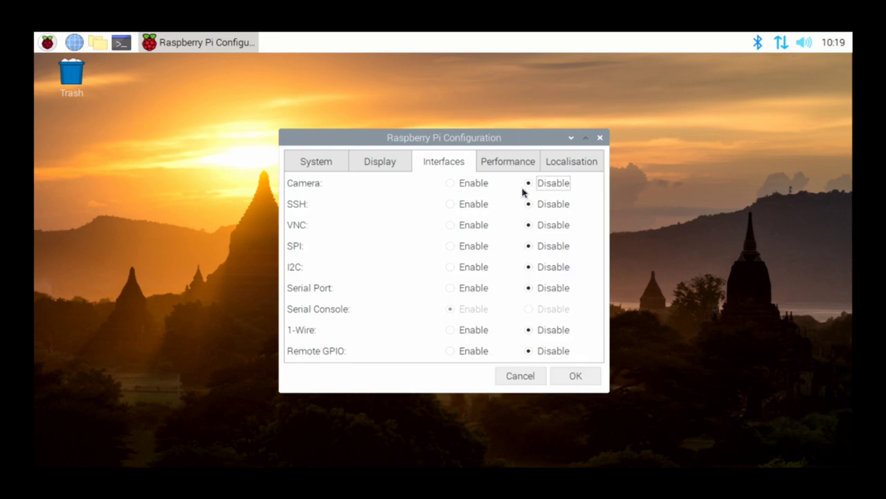
click(315, 163)
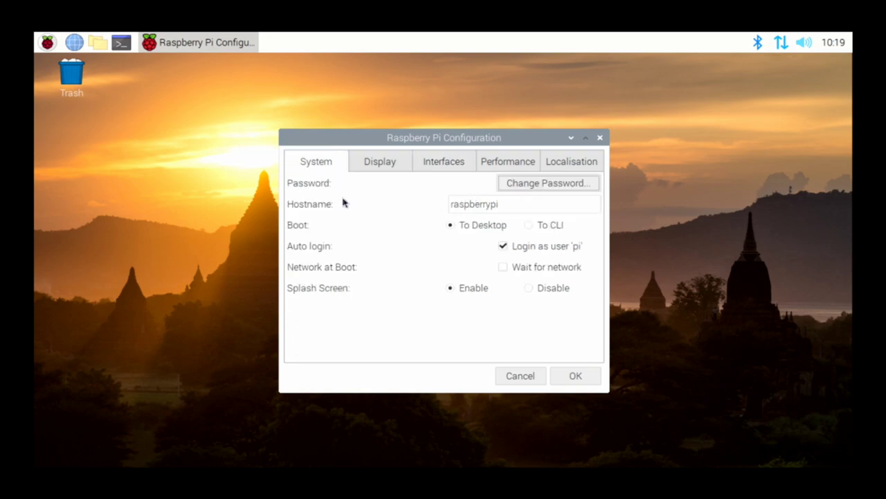
click(457, 165)
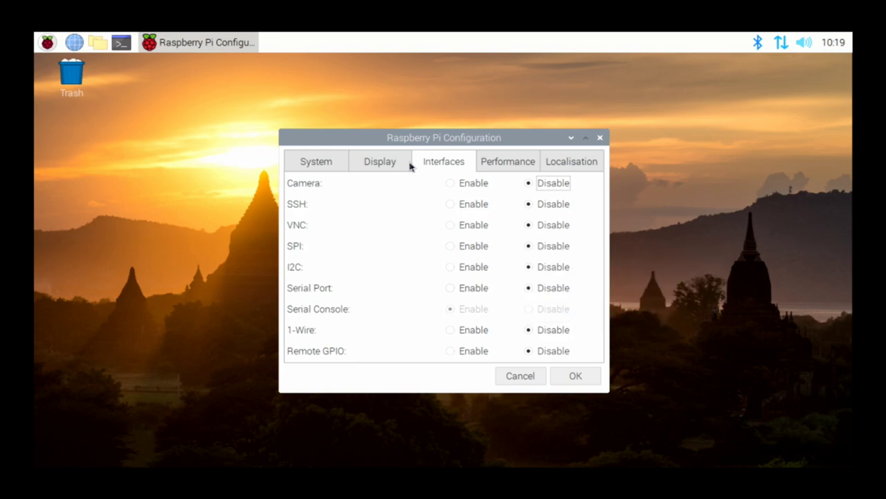
click(518, 167)
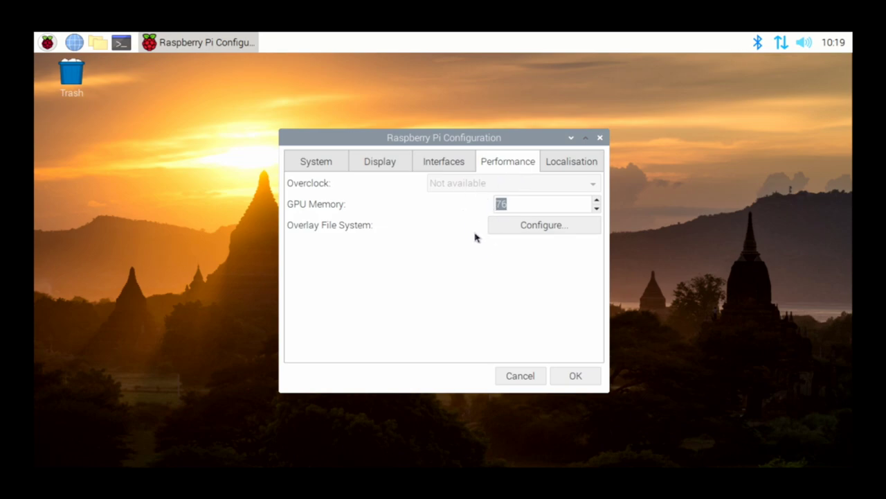
click(567, 167)
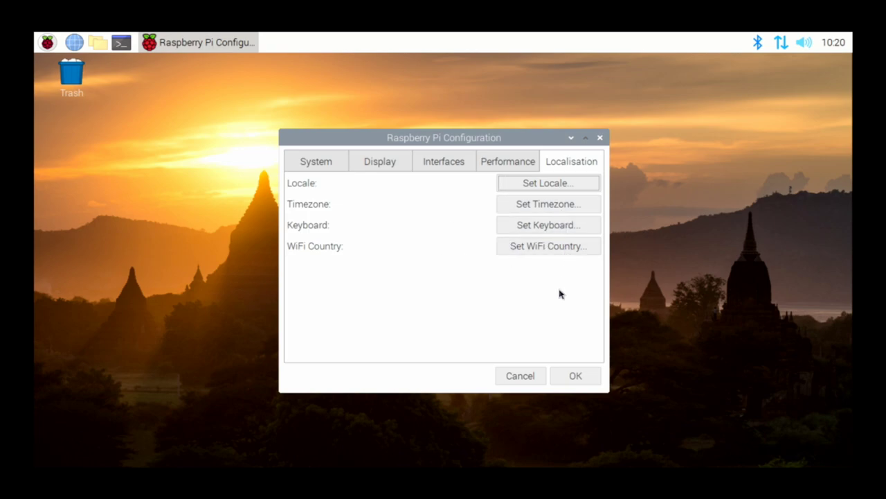
click(520, 382)
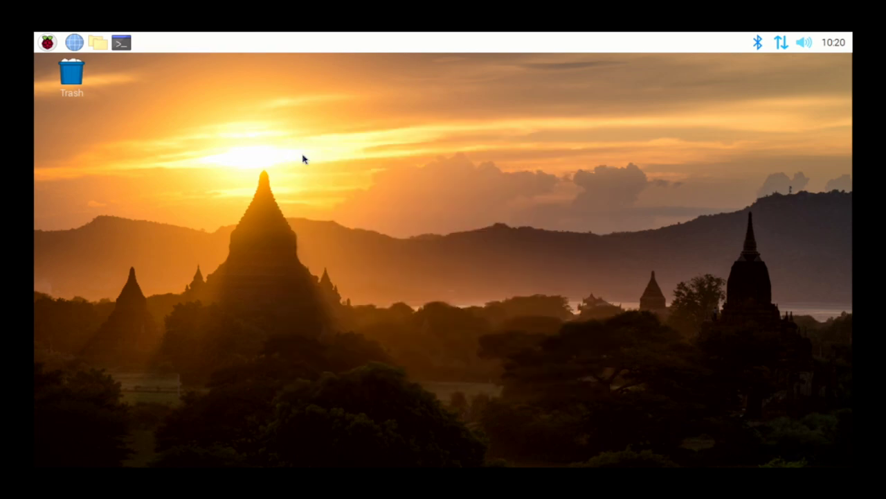
Open Recommended Software and examine the first programs in the full list, from BlueJ to LibreOffice.
click(47, 43)
mouse_move(111, 200)
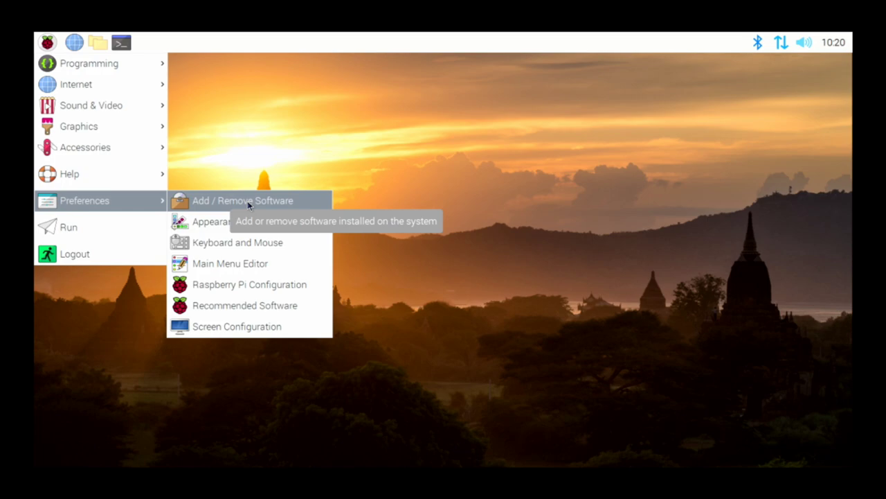
click(220, 310)
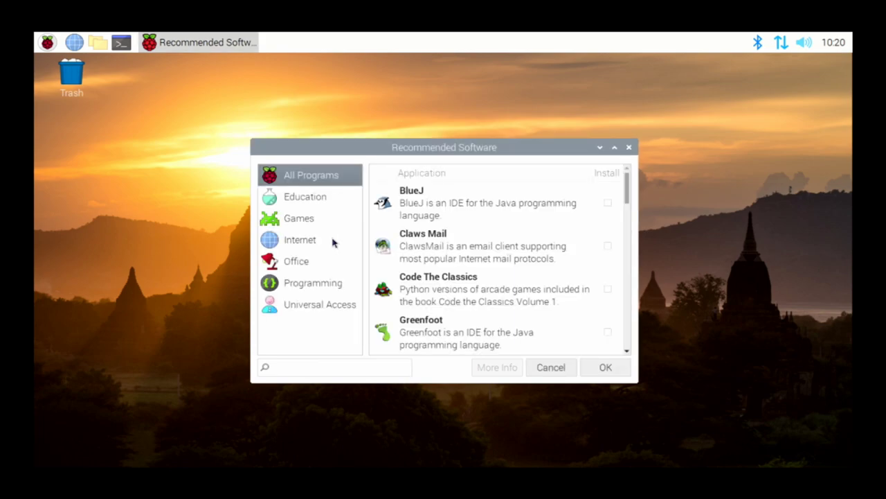
click(461, 263)
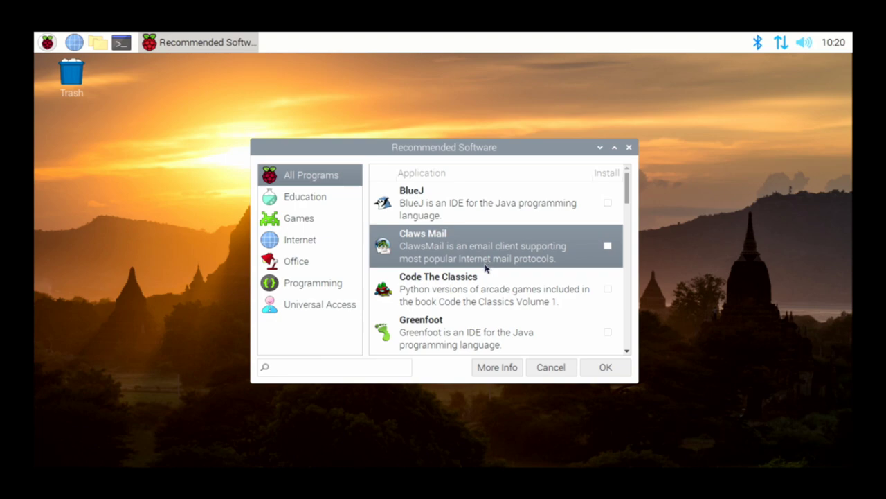
scroll(485, 270, down, 1)
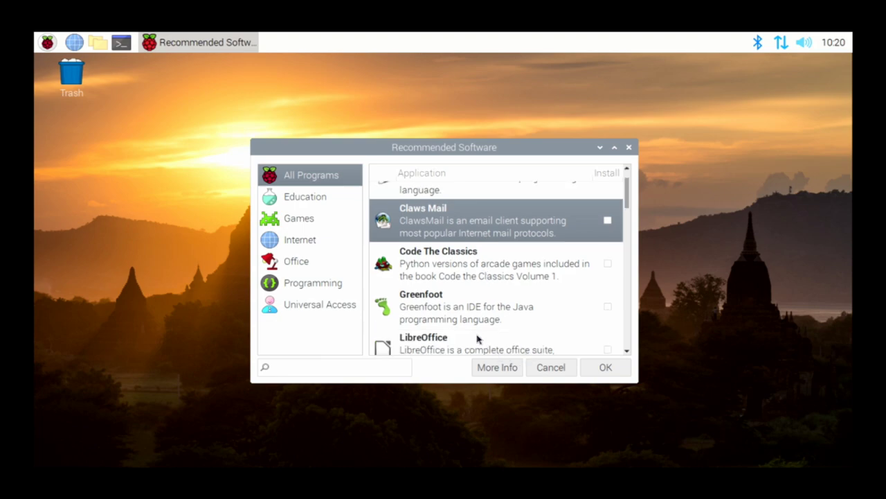
click(485, 316)
scroll(488, 327, down, 1)
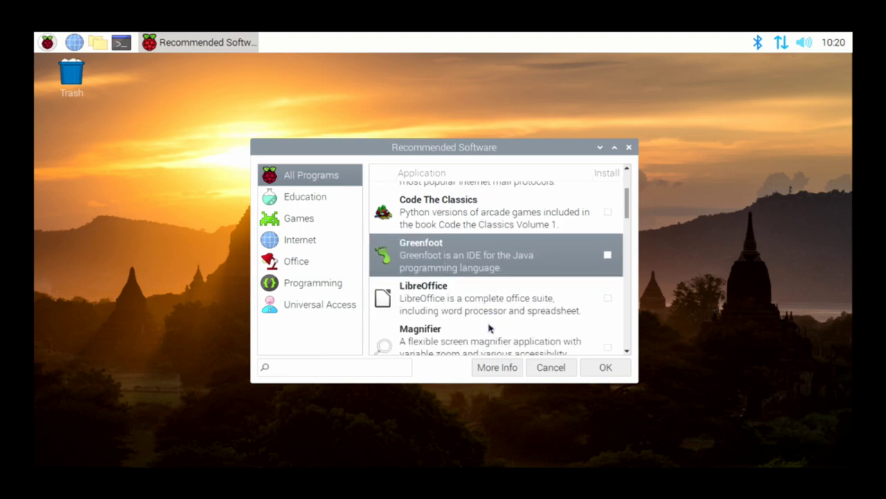
click(474, 309)
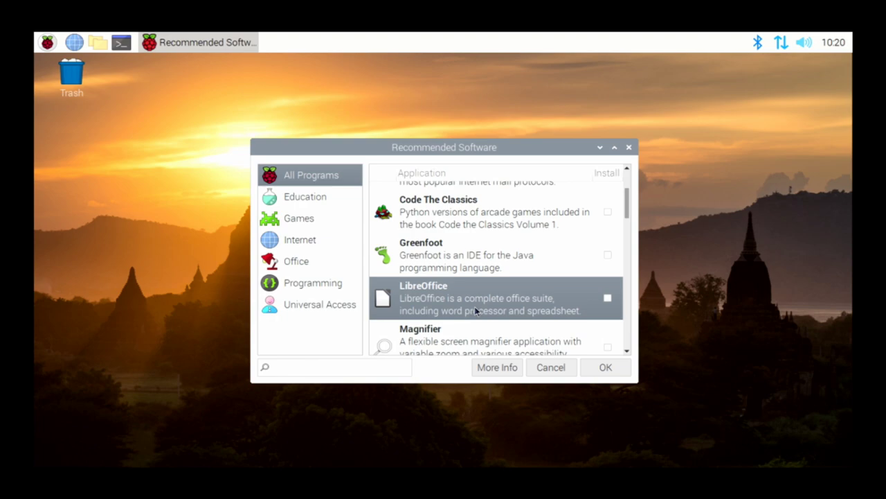
Examine the rest of the recommended programs, from Magnifier down to VNC Viewer.
scroll(475, 306, down, 5)
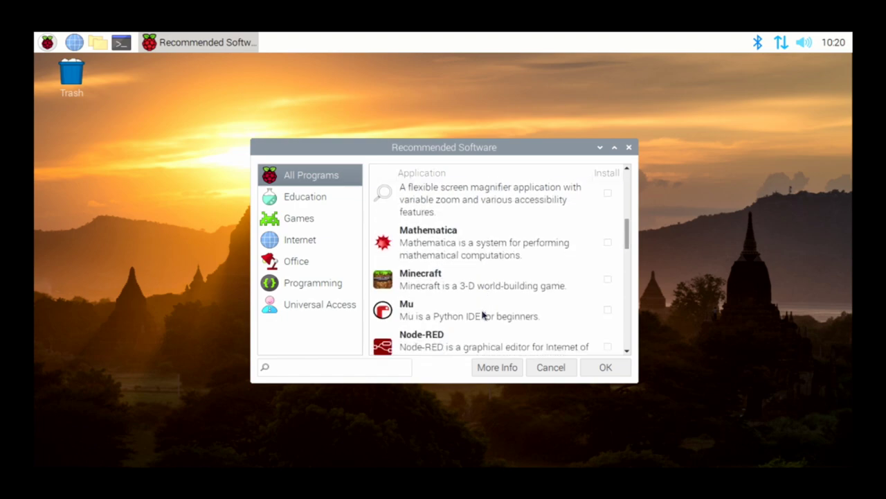
click(448, 289)
scroll(449, 294, down, 4)
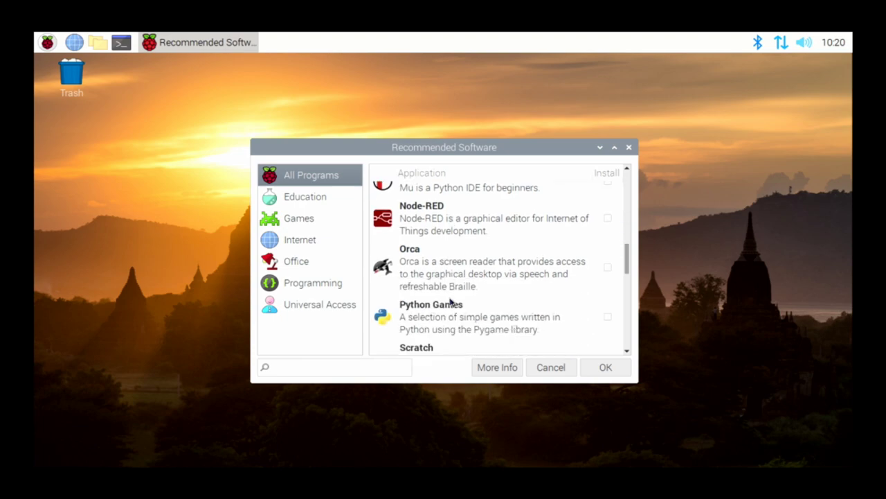
scroll(450, 300, down, 4)
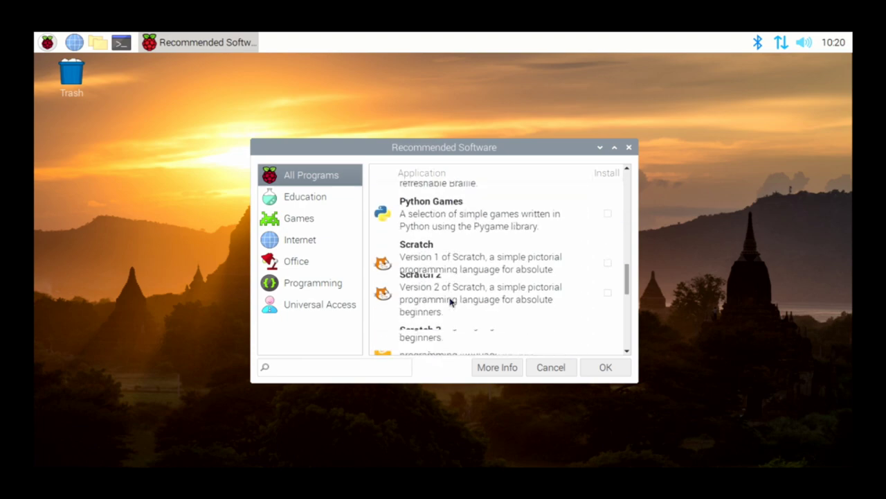
scroll(450, 300, down, 6)
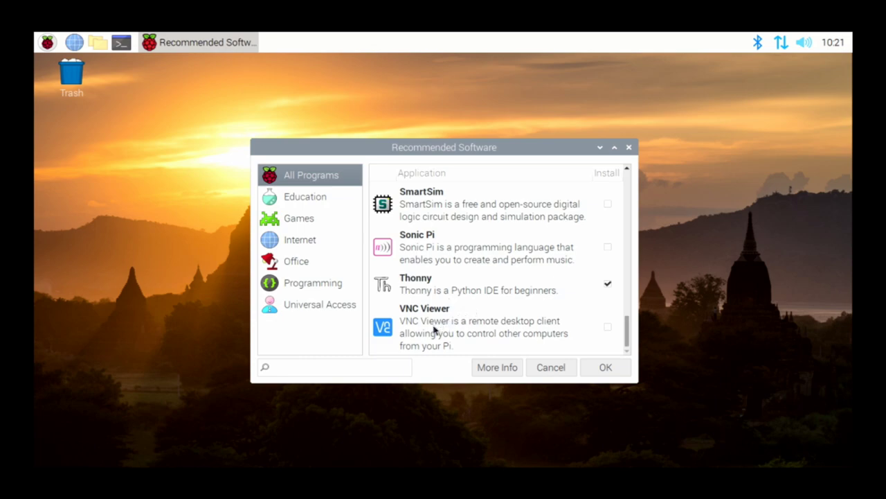
click(435, 330)
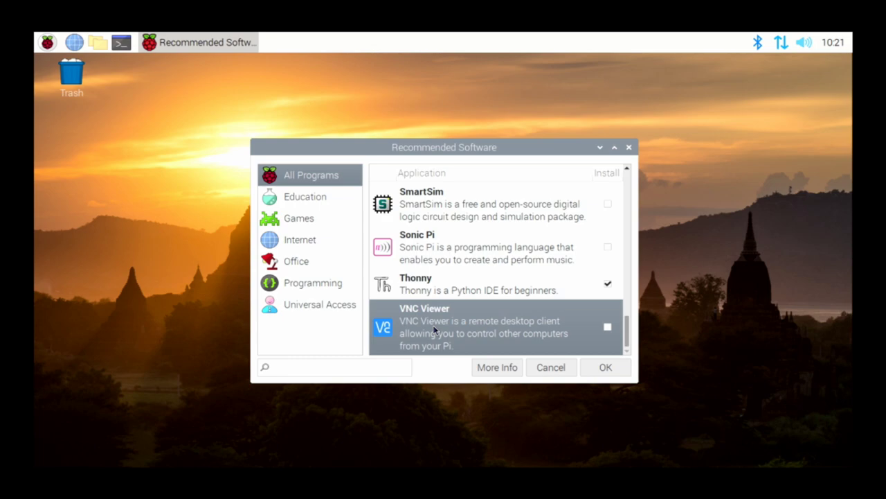
Go back to the Scratch, Scratch 2 and Scratch 3 entries to compare the versions, and close Recommended Software.
scroll(435, 330, up, 10)
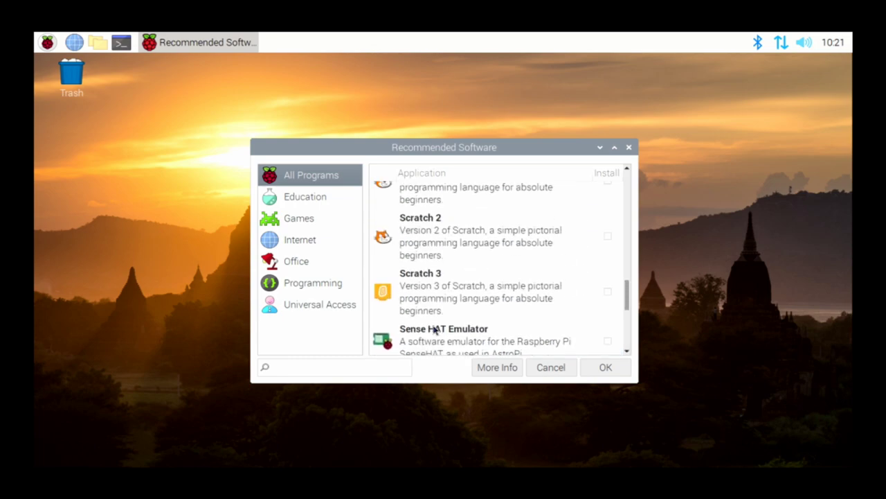
scroll(434, 330, down, 2)
click(427, 274)
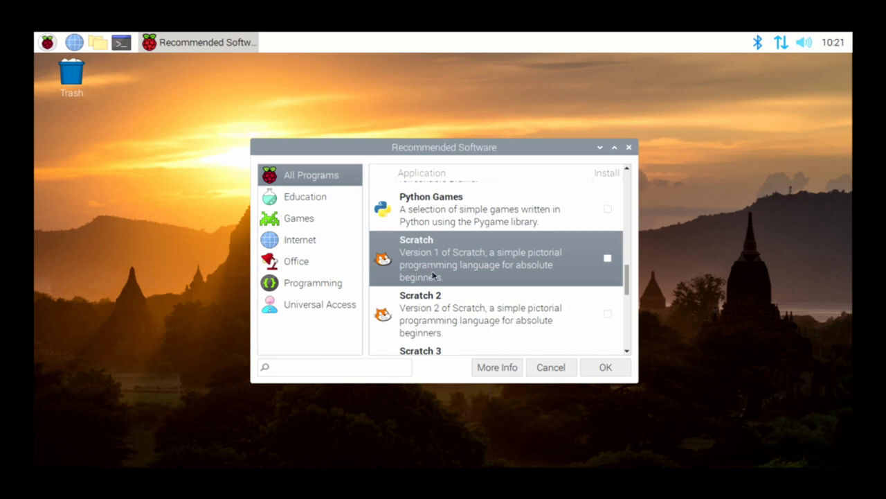
scroll(434, 277, down, 2)
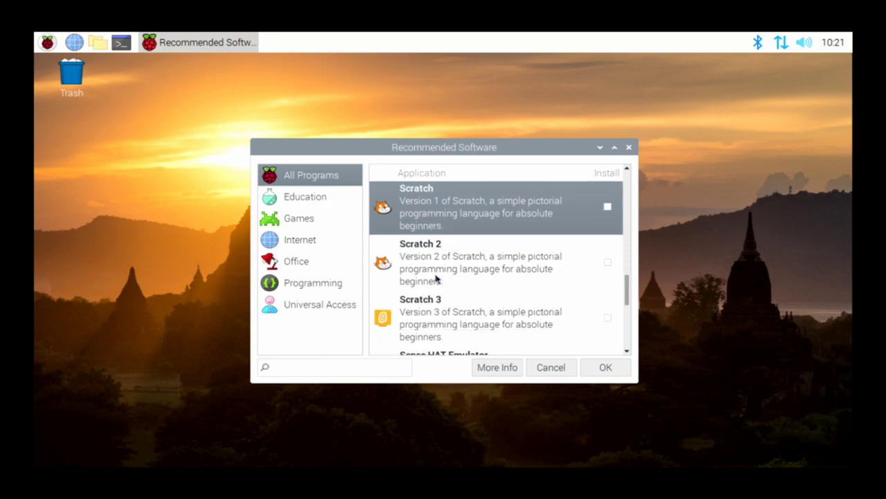
click(455, 316)
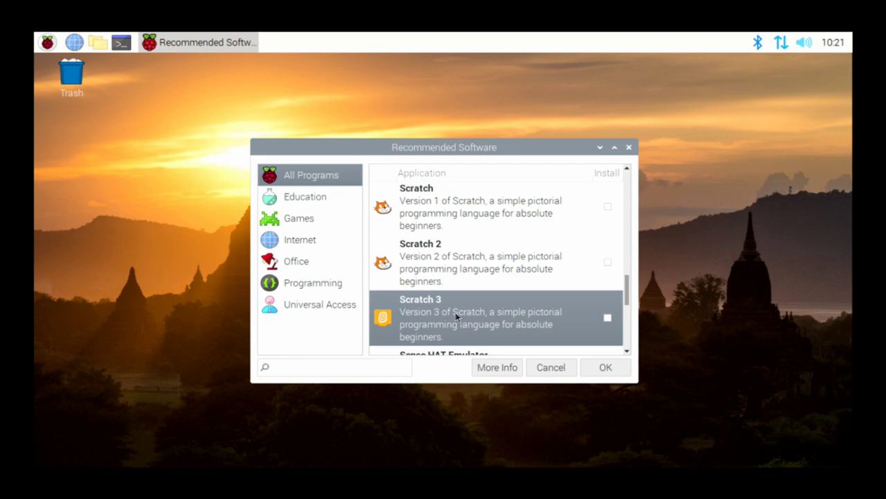
scroll(467, 317, down, 3)
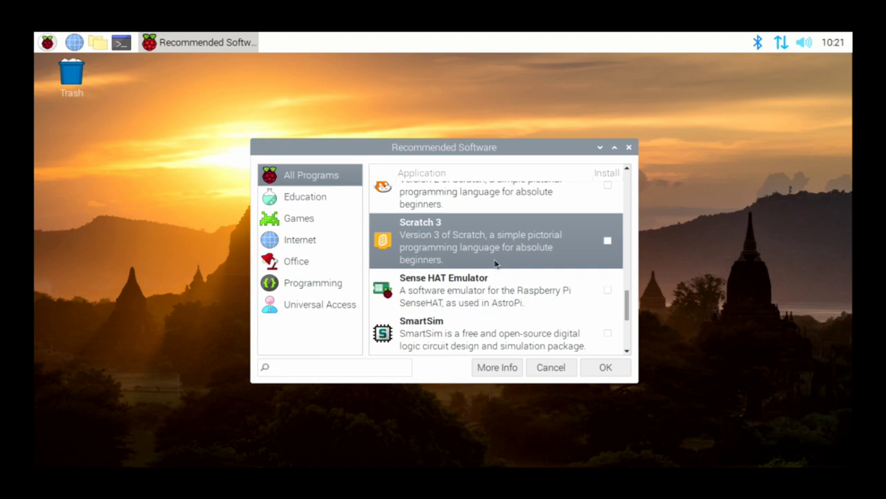
click(629, 147)
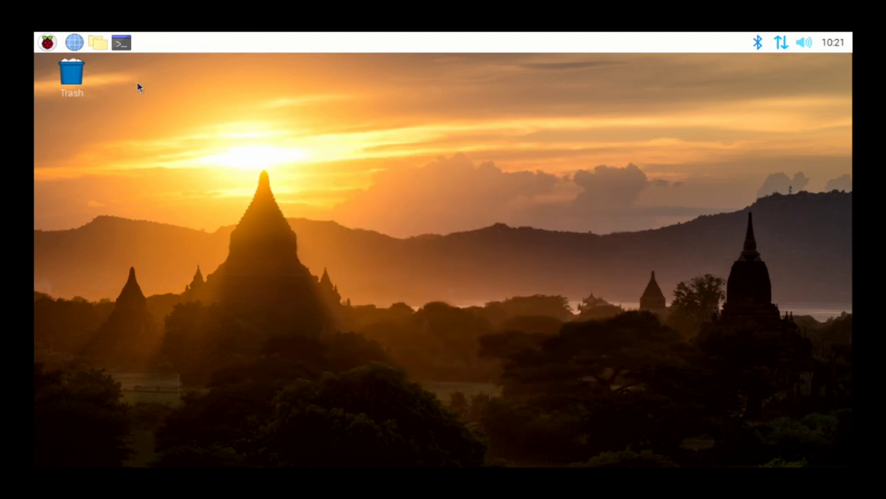
Open Screen Configuration, try HDMI-2 both beside and over HDMI-1, and leave it directly to the right of HDMI-1.
click(47, 42)
mouse_move(138, 199)
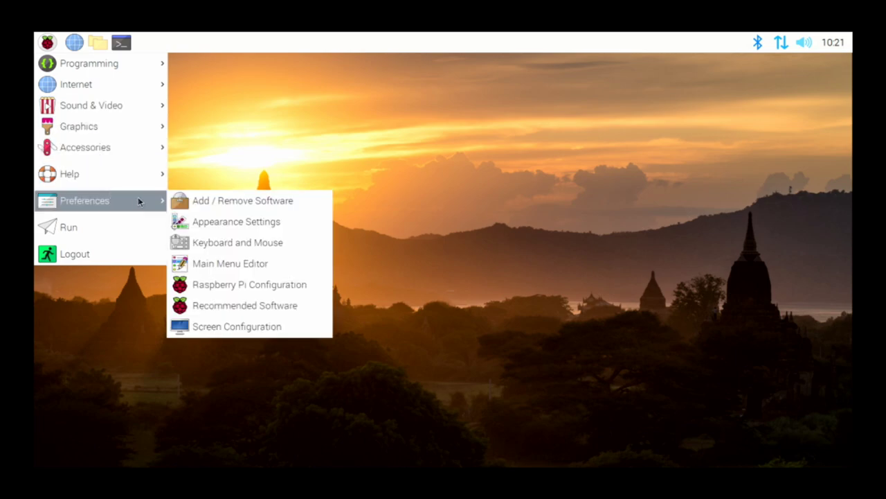
click(224, 333)
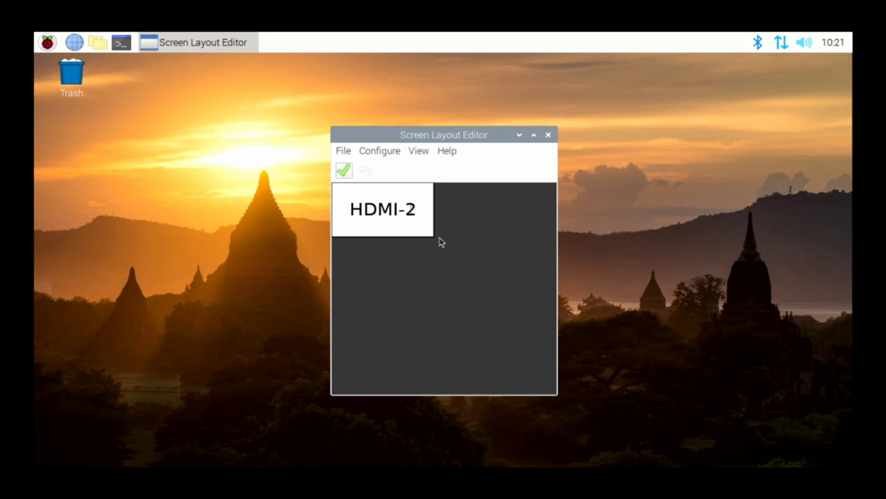
drag(421, 228, 525, 228)
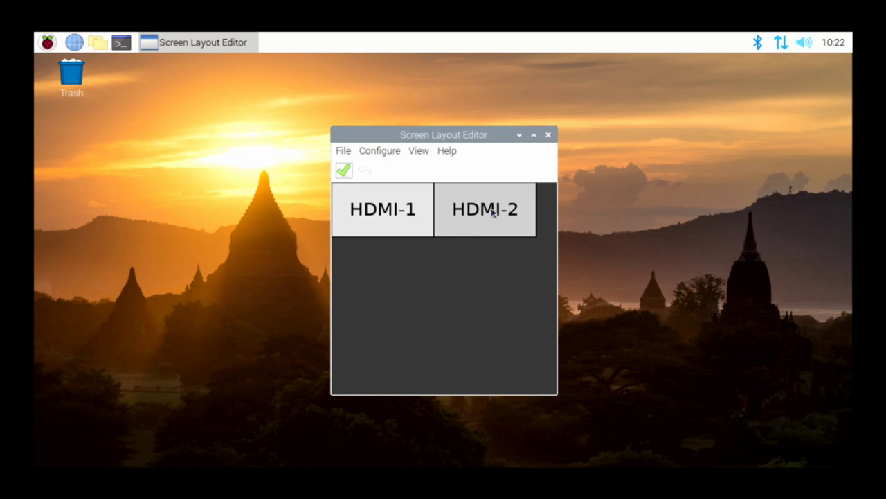
drag(493, 212, 391, 211)
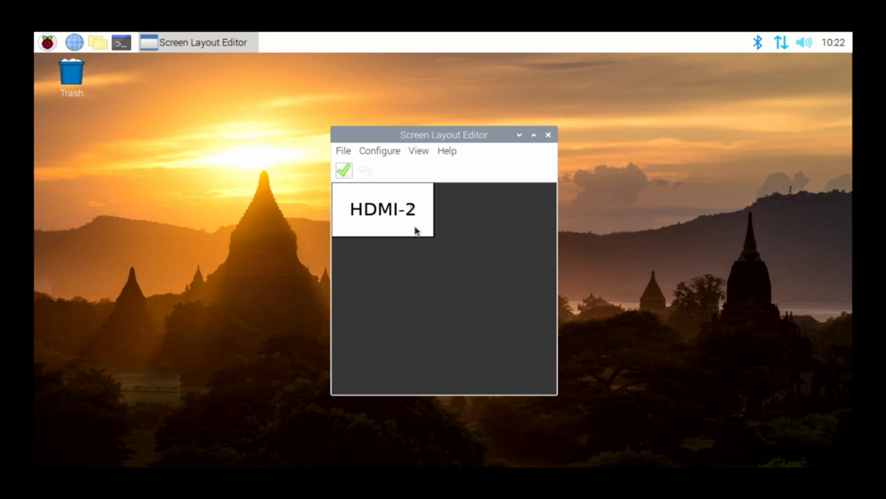
drag(415, 229, 514, 231)
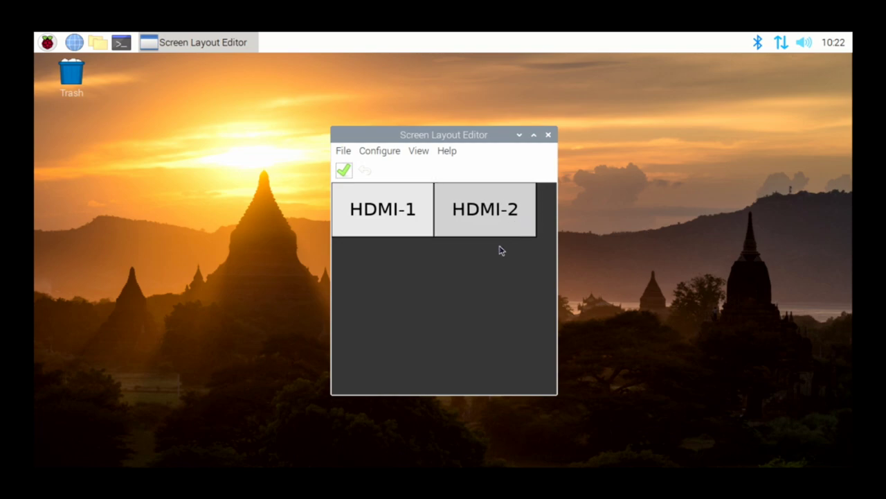
Examine the available resolution, frequency and orientation options for the HDMI-1 display.
right_click(394, 211)
click(463, 194)
right_click(463, 194)
click(401, 208)
right_click(401, 208)
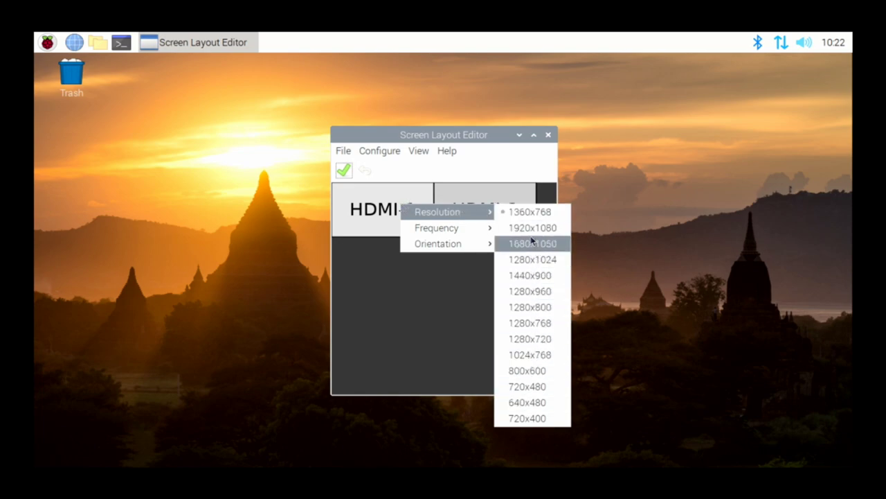
mouse_move(474, 228)
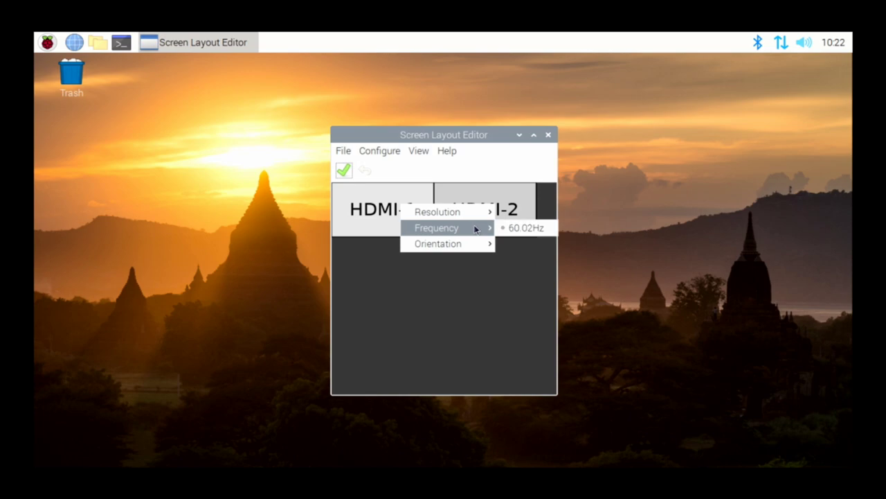
mouse_move(483, 250)
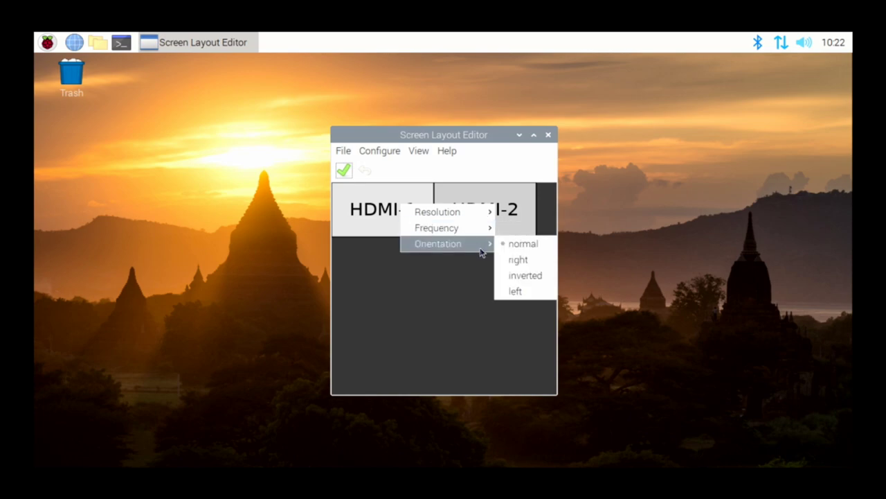
Compare the list of resolutions offered for HDMI-2 with the one offered for HDMI-1.
right_click(494, 198)
mouse_move(496, 202)
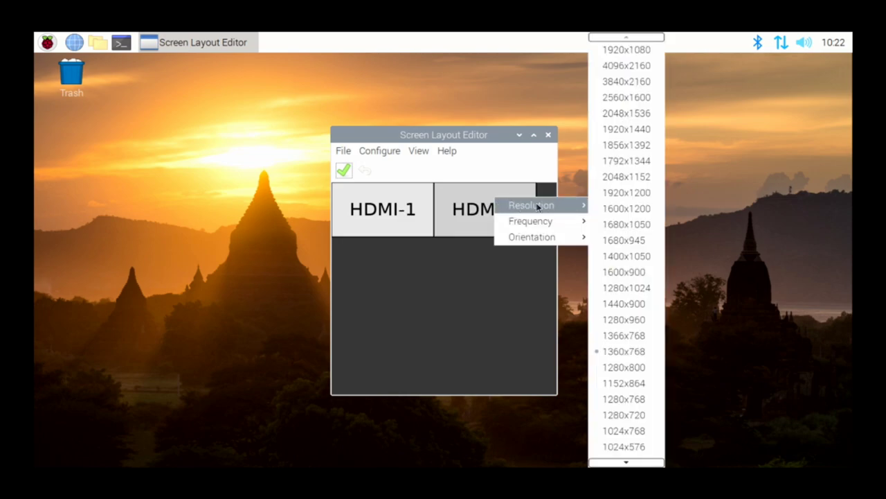
click(356, 229)
right_click(357, 227)
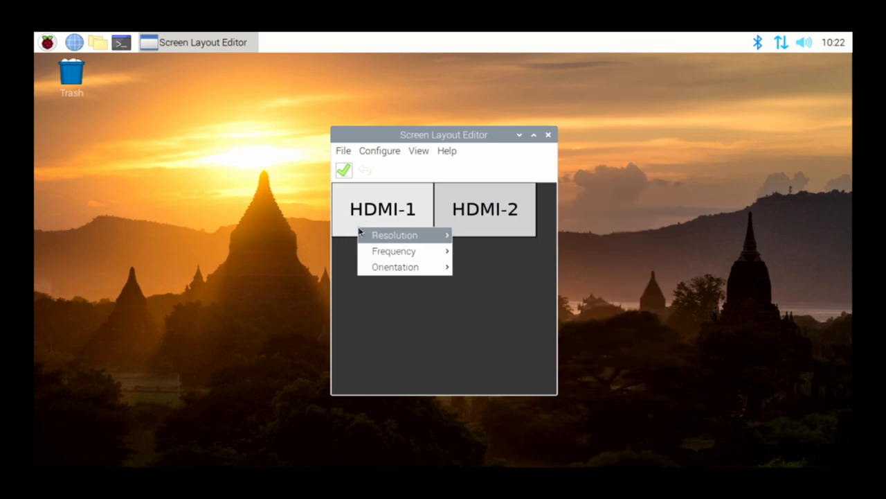
mouse_move(405, 238)
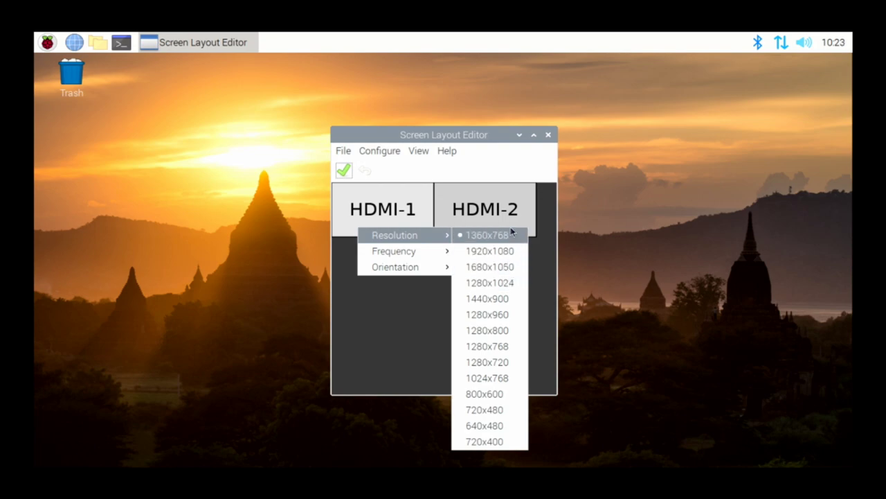
Look through HDMI-2's full resolution list from start to end, and check its orientation options.
click(499, 175)
right_click(505, 210)
mouse_move(512, 216)
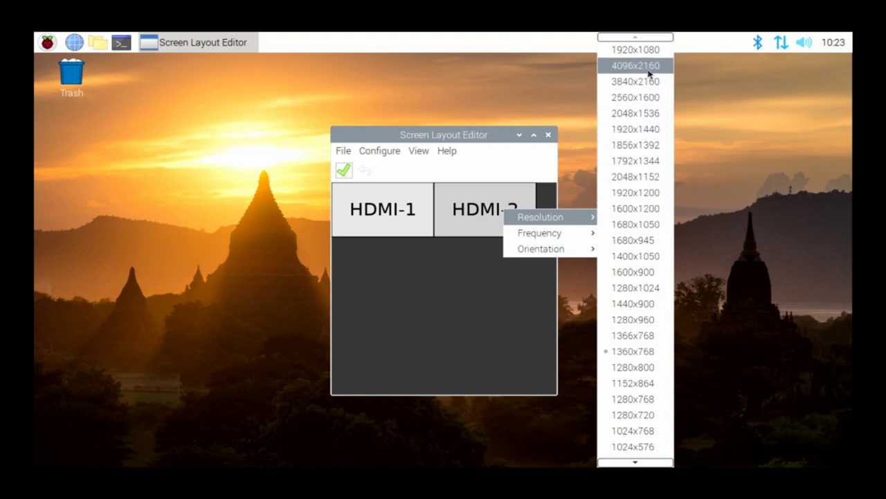
scroll(636, 205, down, 3)
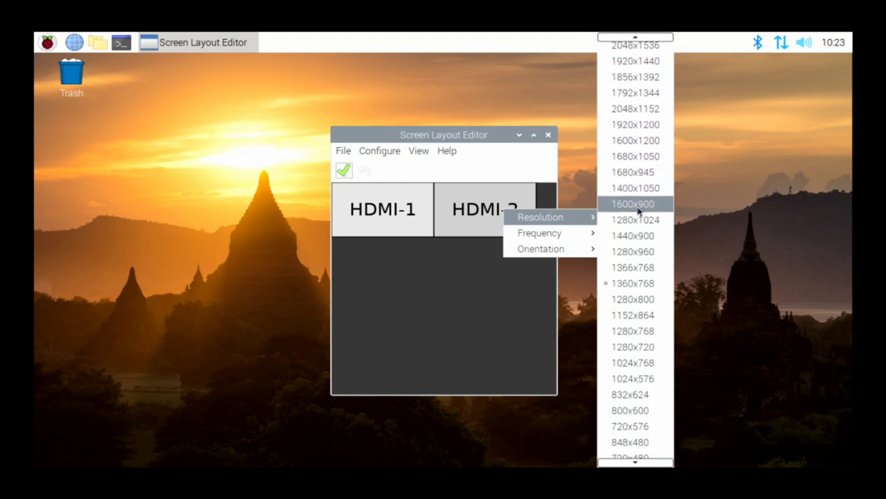
scroll(638, 211, down, 3)
scroll(638, 211, up, 4)
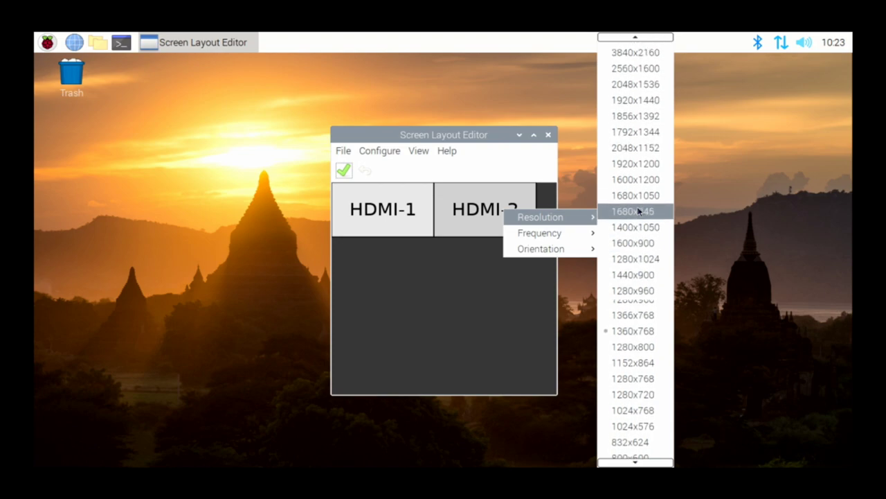
scroll(638, 210, up, 2)
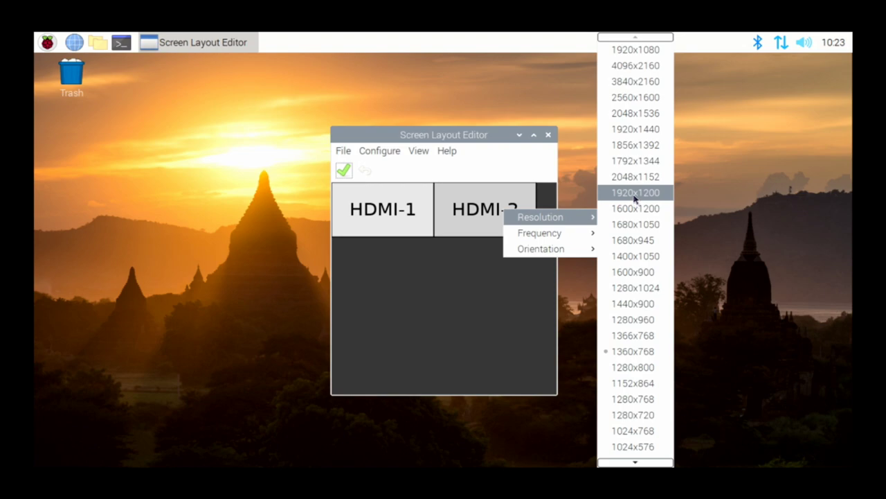
mouse_move(552, 243)
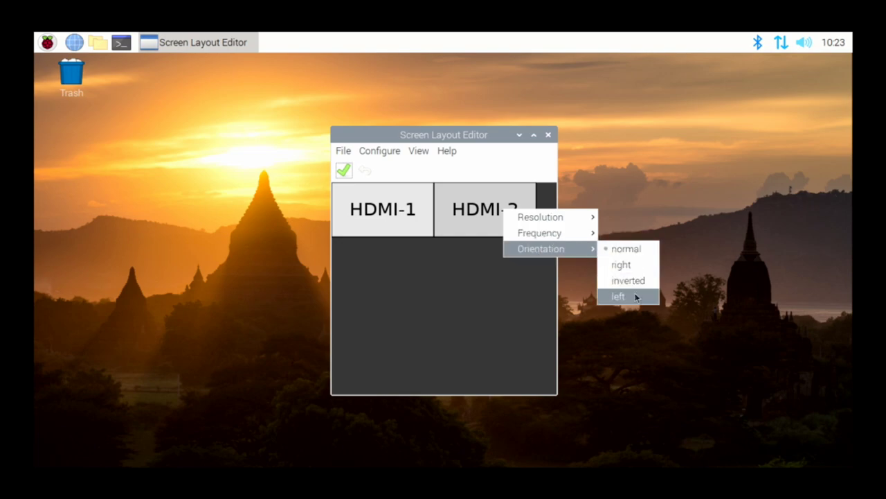
Try moving HDMI-2 away from its place beside HDMI-1 and placing it directly over HDMI-1 so both overlap.
click(419, 286)
drag(480, 217, 420, 291)
mouse_move(409, 234)
mouse_down()
mouse_move(463, 297)
mouse_move(465, 339)
mouse_move(420, 206)
mouse_move(406, 229)
mouse_move(407, 222)
mouse_up()
drag(434, 284, 396, 209)
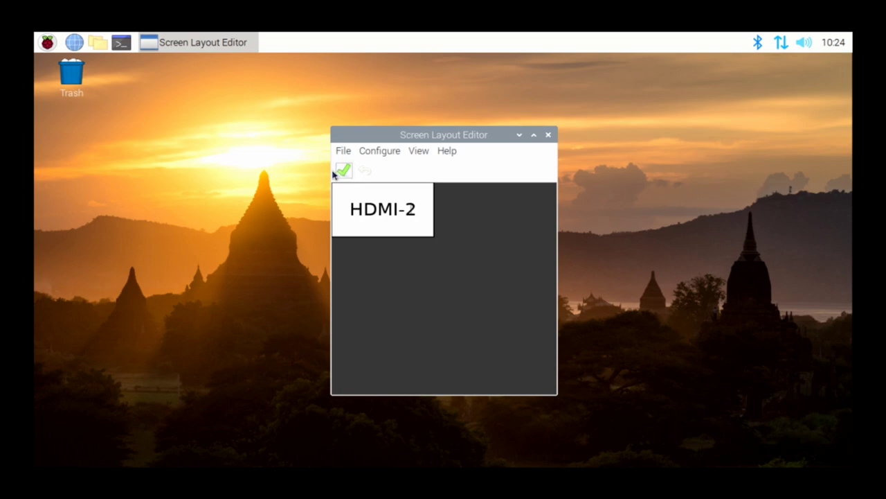
Check the editor's configure options and view scales, and close the Screen Layout Editor without applying the layout.
click(377, 157)
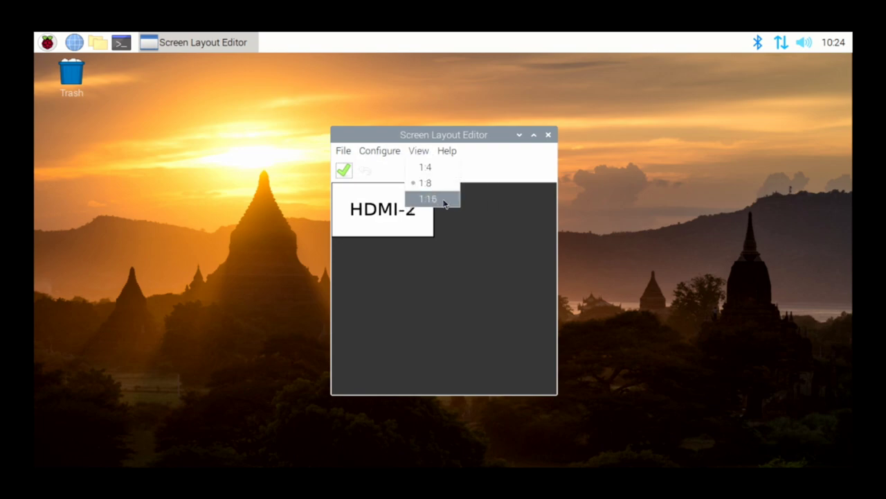
click(551, 138)
click(551, 137)
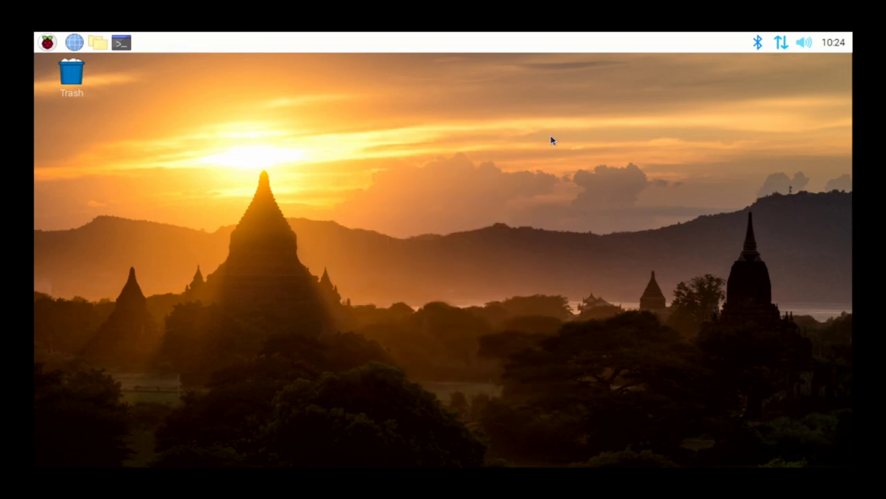
Open the logout dialog to view the shutdown, reboot and logout options, and close it without choosing any.
click(49, 43)
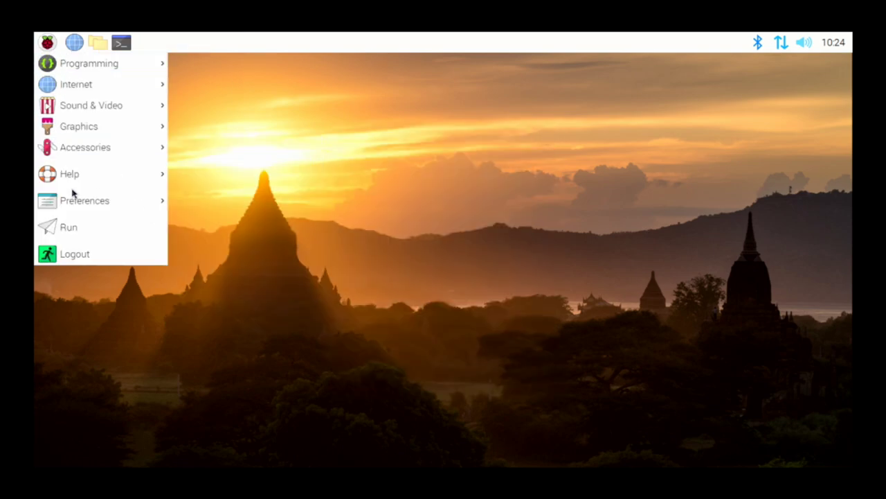
mouse_move(101, 108)
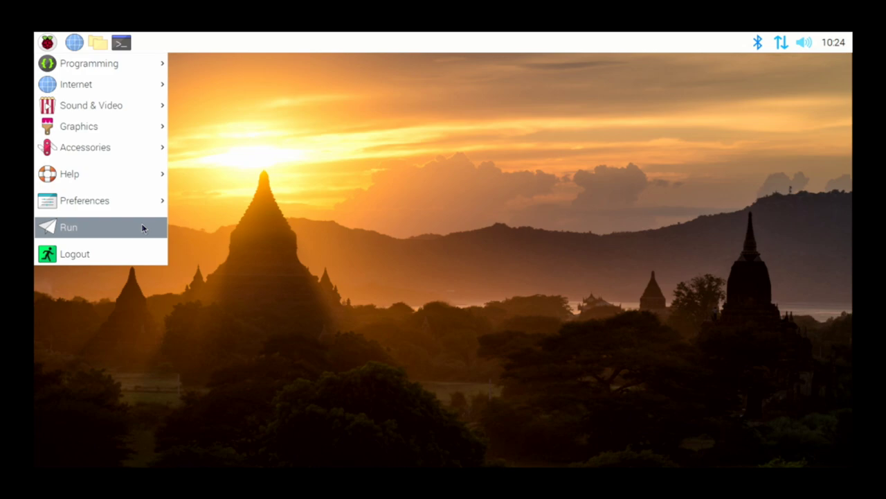
click(135, 261)
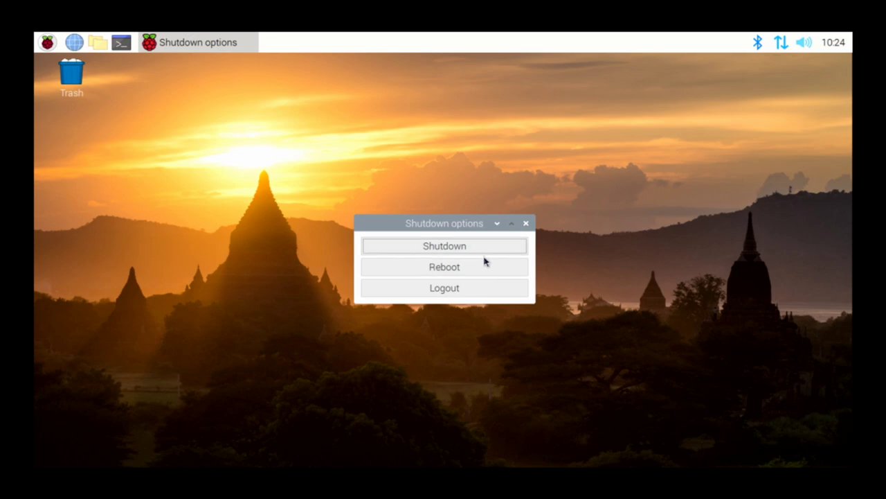
click(526, 223)
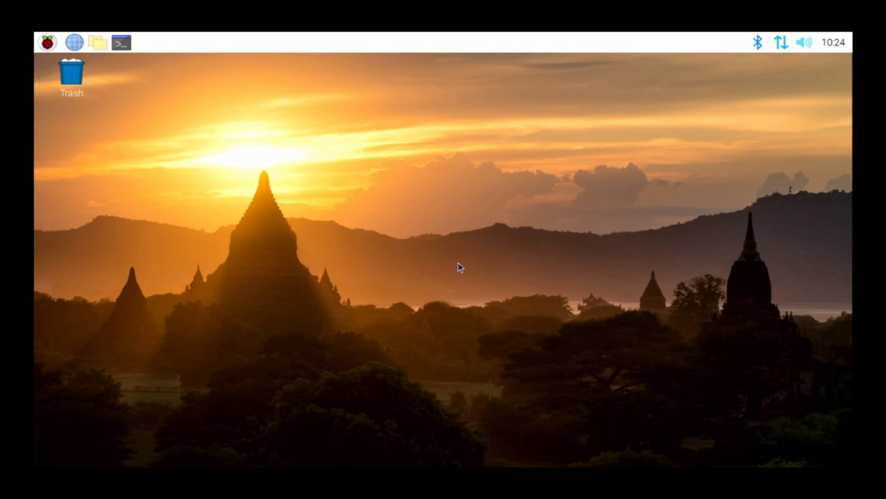
Open Raspberry Pi Configuration from the preferences, and examine the system settings and the interface enable/disable settings.
click(45, 43)
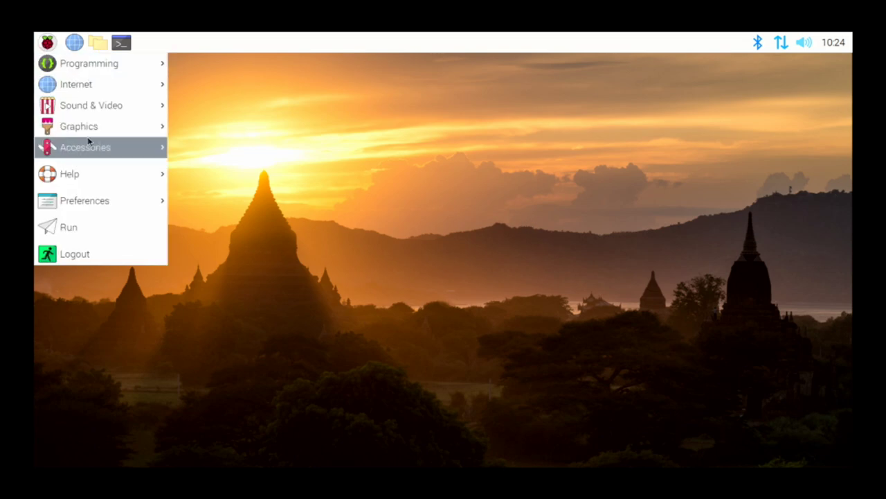
mouse_move(95, 199)
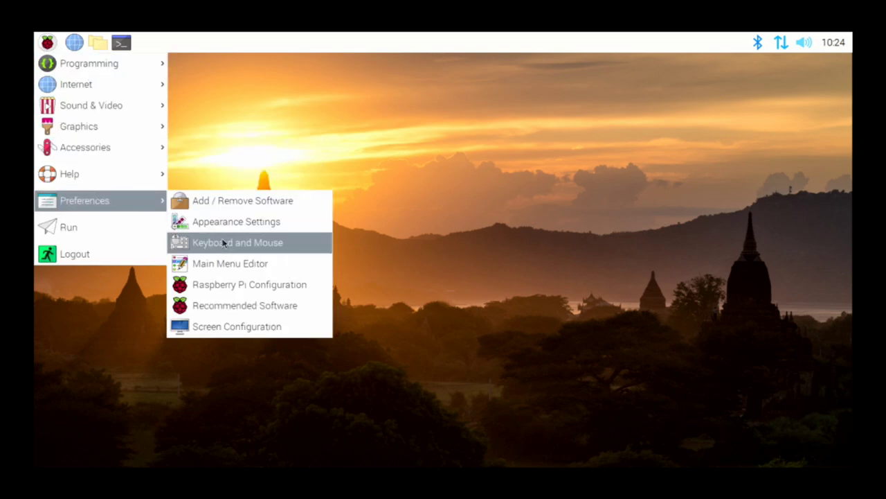
click(252, 288)
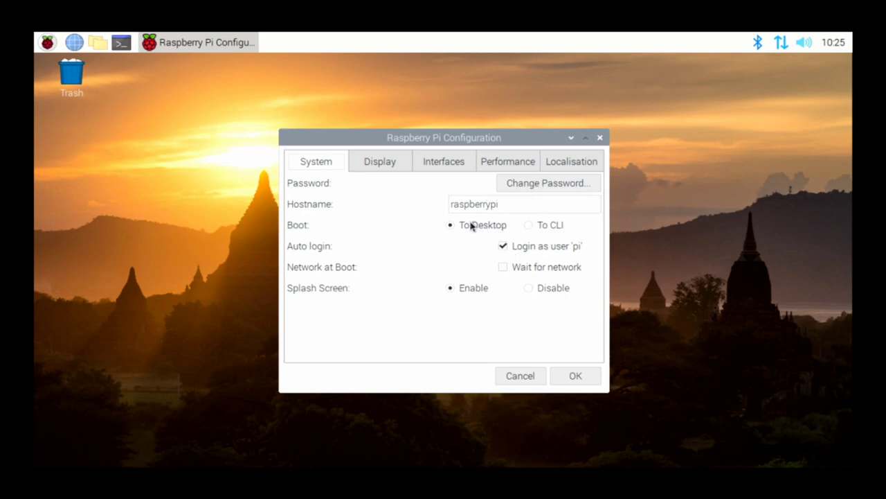
click(457, 164)
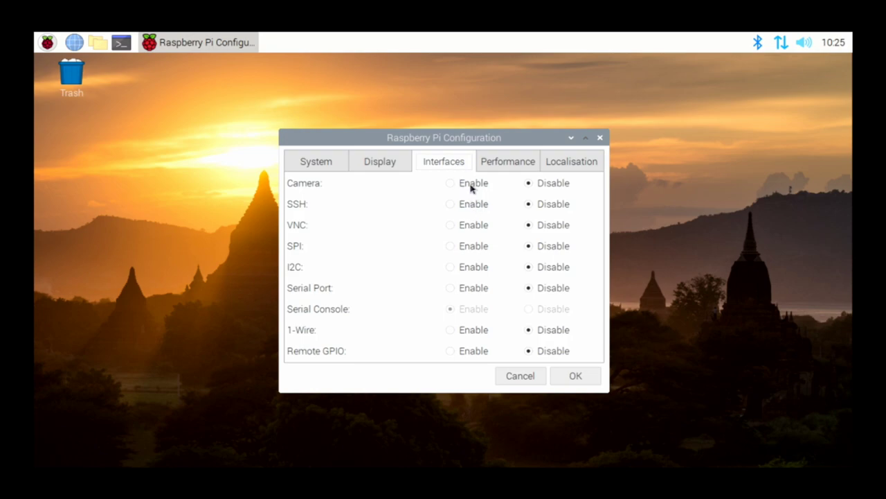